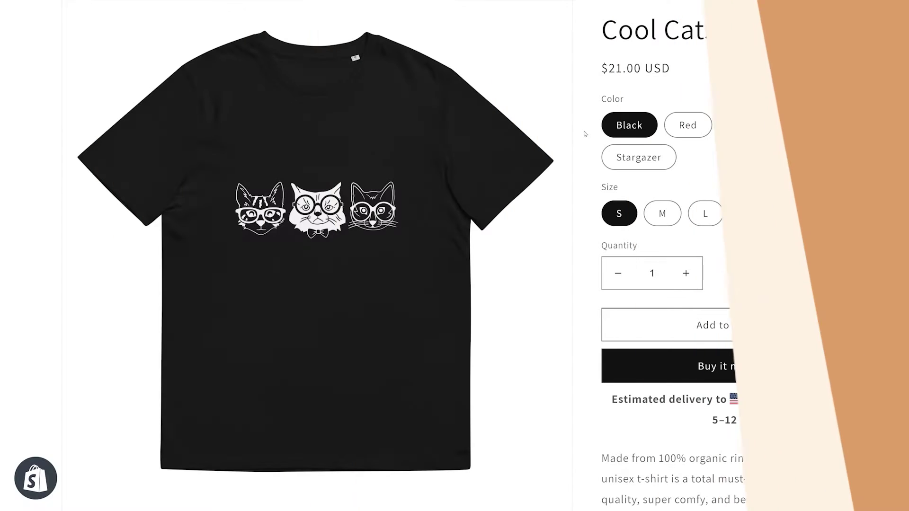
- Preview the Cool Cats T-Shirt on the storefront in Red, Stargazer and White
{"action": "left_click", "coordinate": [676, 134]}
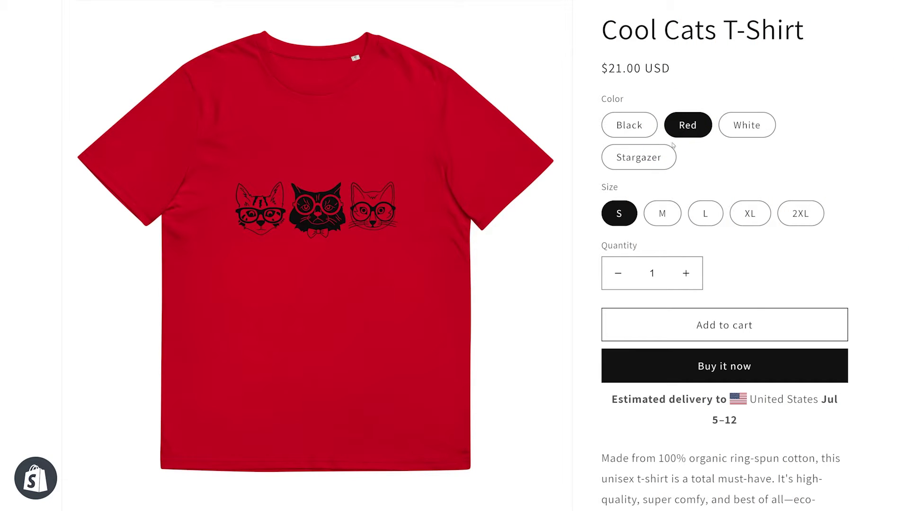
{"action": "left_click", "coordinate": [668, 159]}
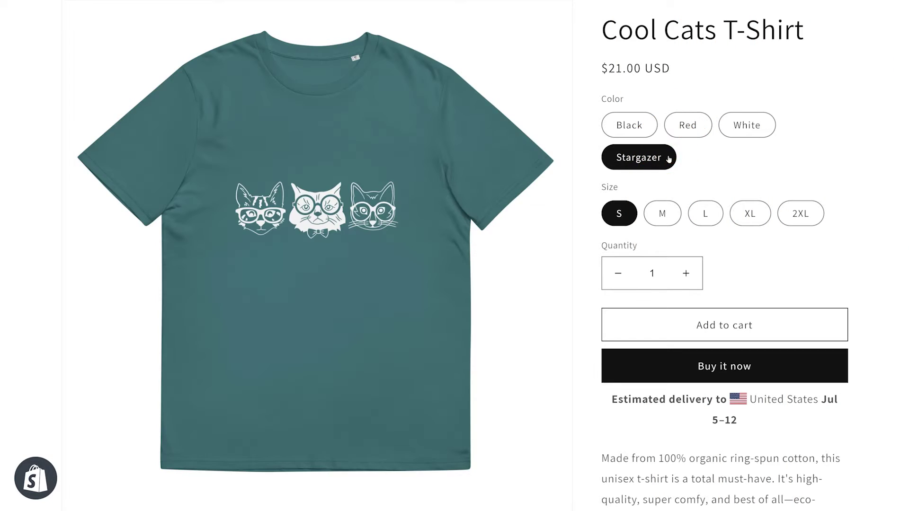
{"action": "left_click", "coordinate": [728, 134]}
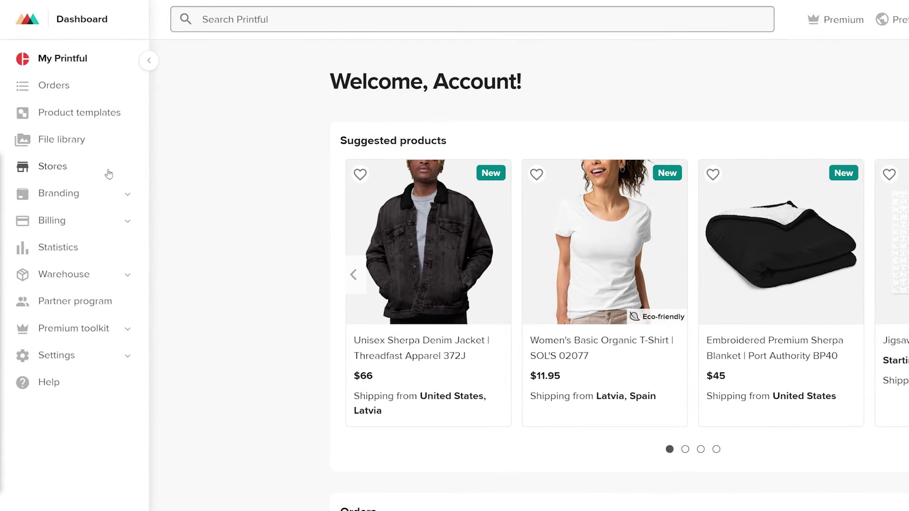
- Open the Cool Cats T-Shirt's synced variants in the Shopify store and select them all
{"action": "left_click", "coordinate": [91, 173]}
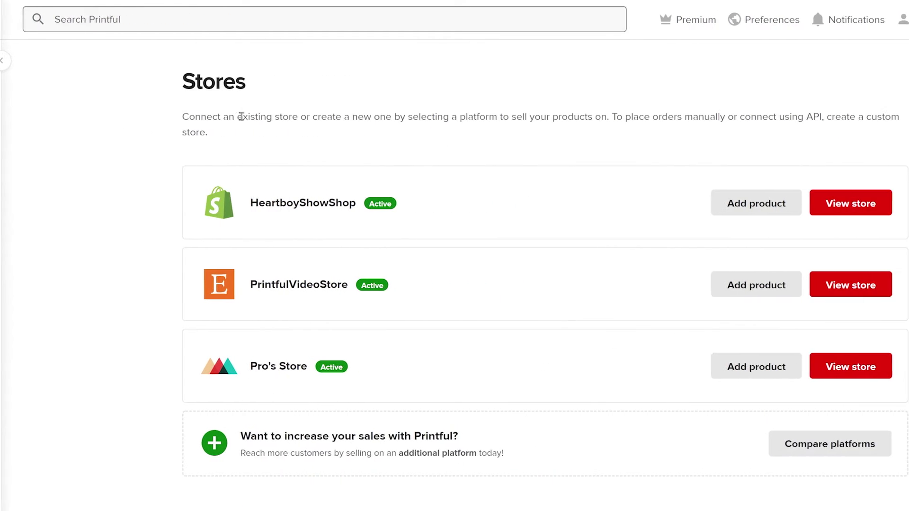
{"action": "left_click", "coordinate": [763, 204]}
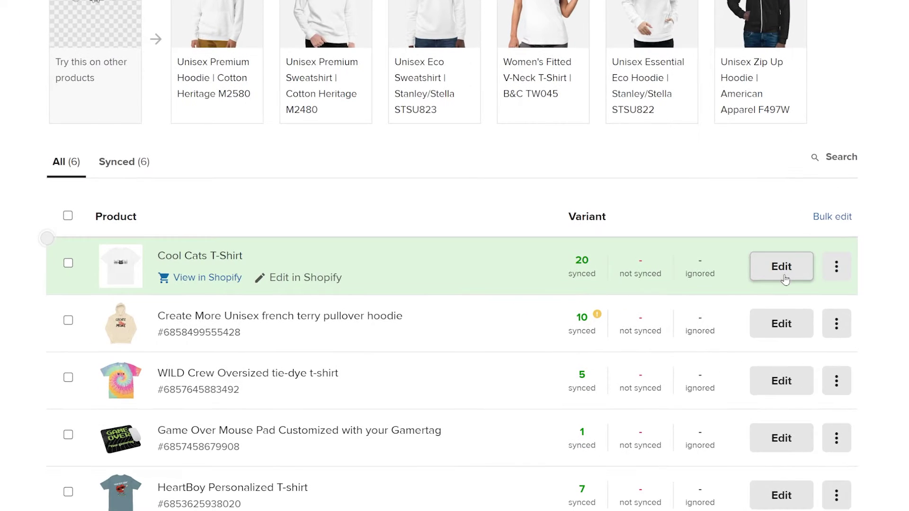
{"action": "left_click", "coordinate": [784, 280]}
{"action": "left_click", "coordinate": [61, 184]}
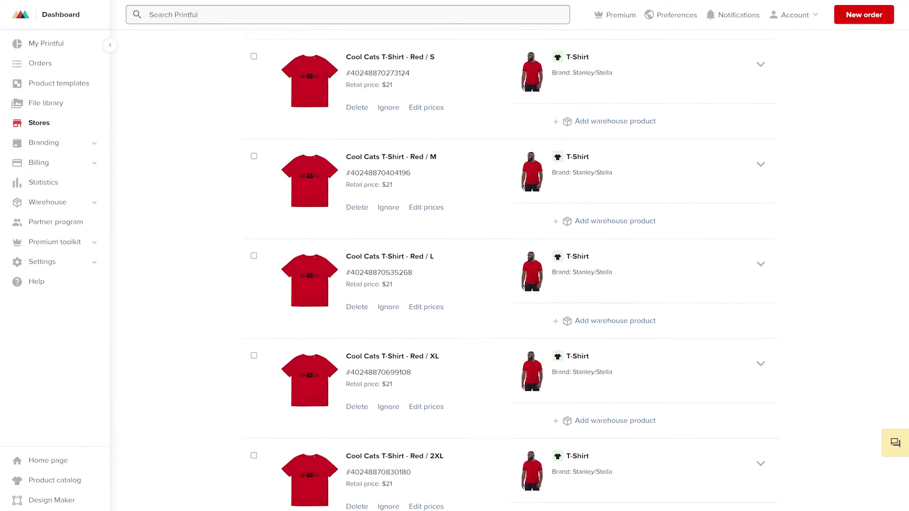
- Check the Cool Cats mug's yellow and black designs on the storefront
{"action": "scroll", "coordinate": [511, 269], "scroll_direction": "down", "scroll_amount": 15}
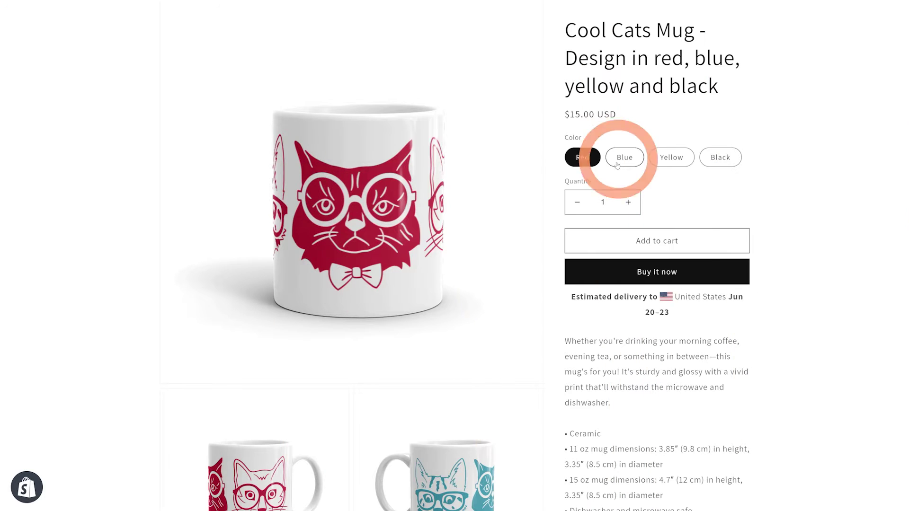
{"action": "left_click", "coordinate": [670, 168]}
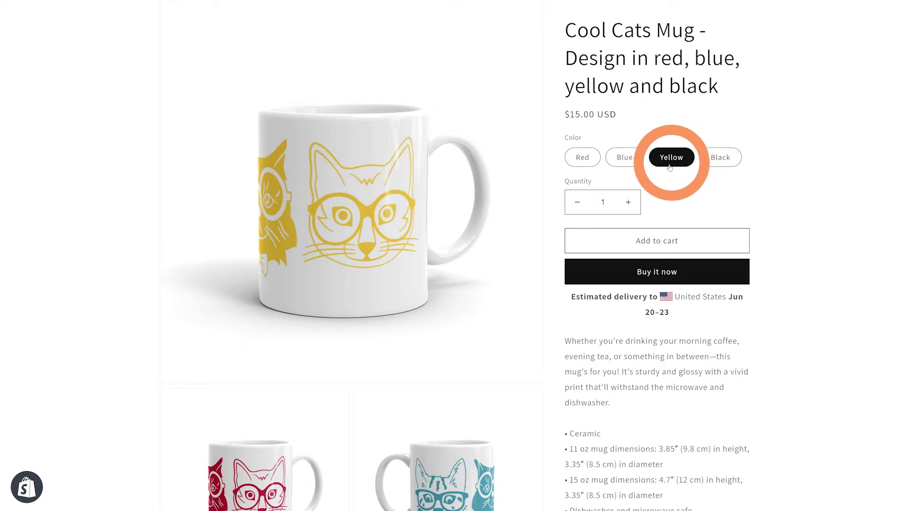
{"action": "left_click", "coordinate": [710, 168]}
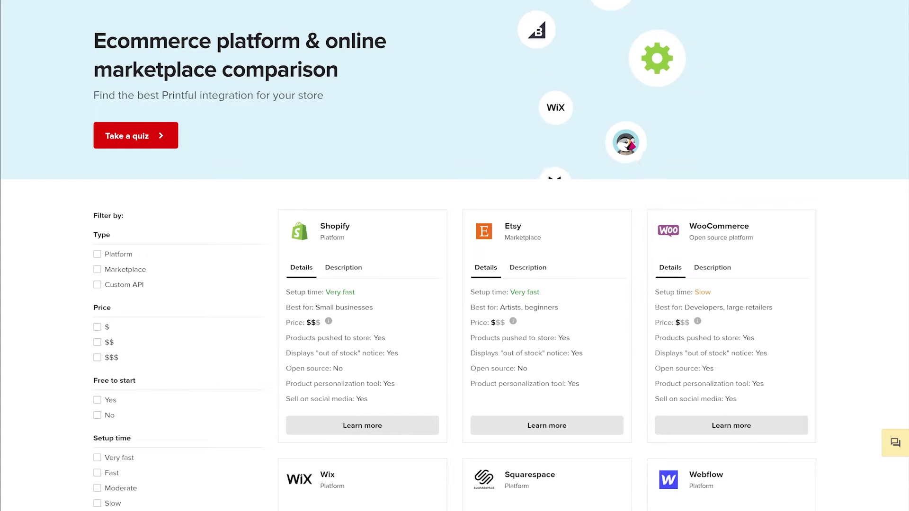
- Scroll down through the ecommerce platform comparison page
{"action": "scroll", "coordinate": [455, 256], "scroll_direction": "down", "scroll_amount": 1}
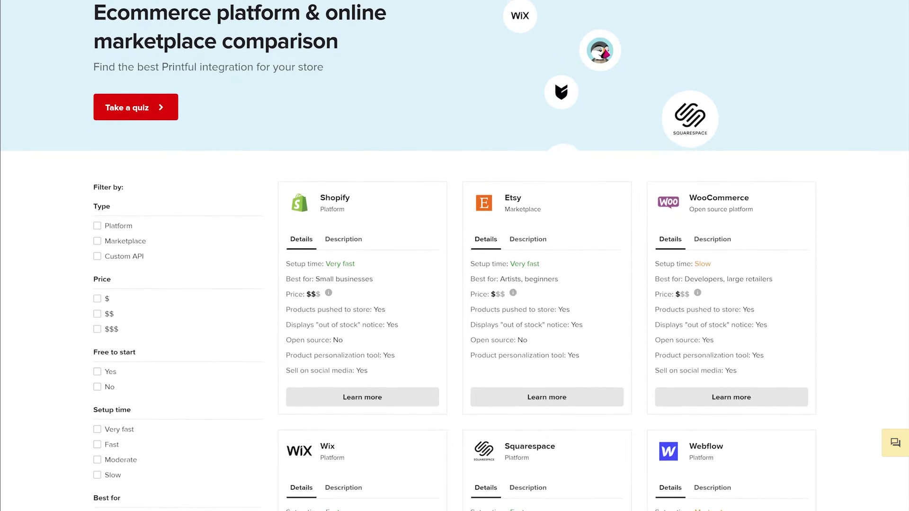
{"action": "scroll", "coordinate": [455, 256], "scroll_direction": "down", "scroll_amount": 2}
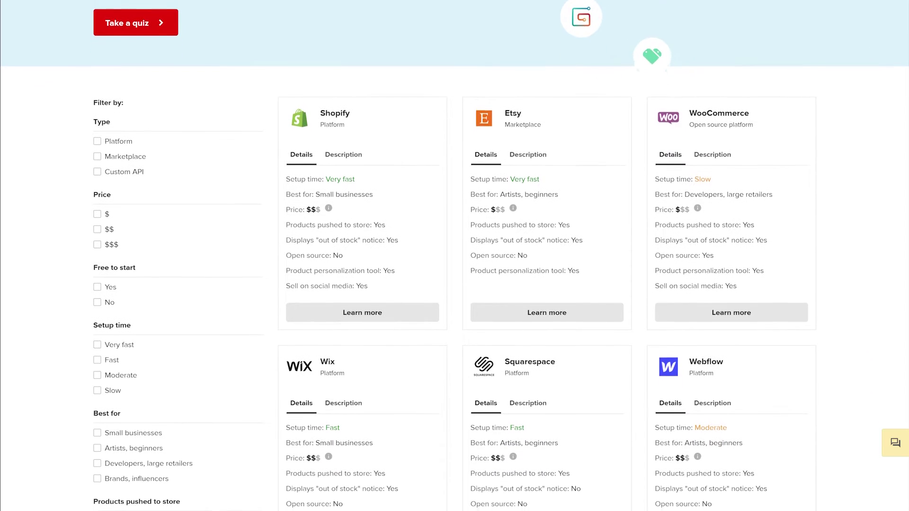
{"action": "scroll", "coordinate": [455, 256], "scroll_direction": "down", "scroll_amount": 2}
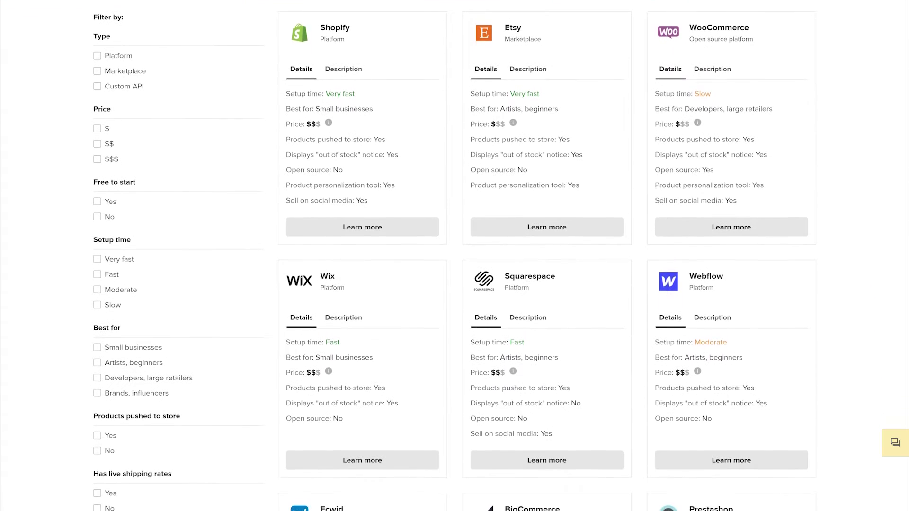
{"action": "scroll", "coordinate": [454, 256], "scroll_direction": "down", "scroll_amount": 2}
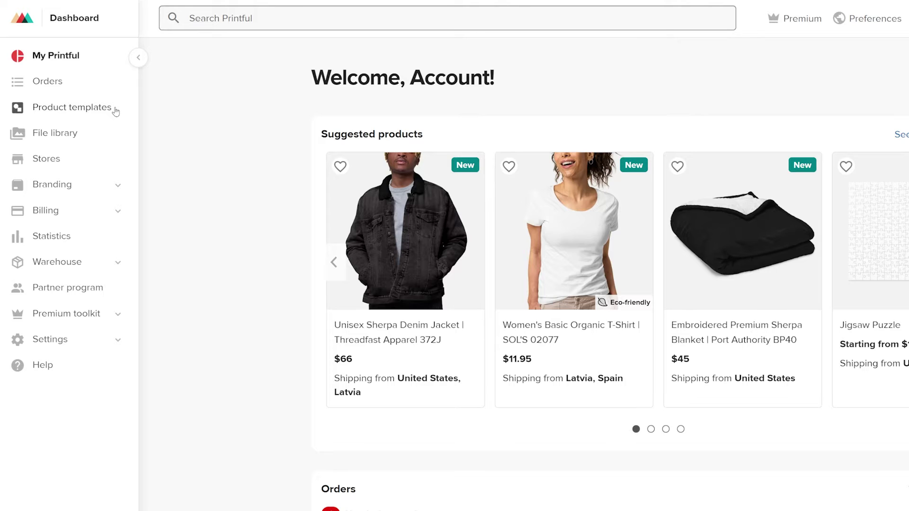
- Start a new product template with the men's Unisex Organic Cotton T-Shirt
{"action": "left_click", "coordinate": [115, 108]}
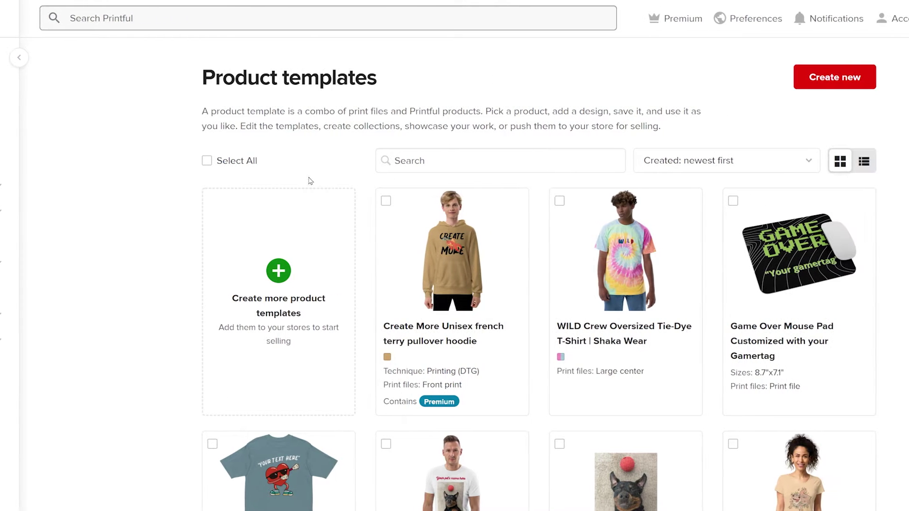
{"action": "left_click", "coordinate": [678, 86]}
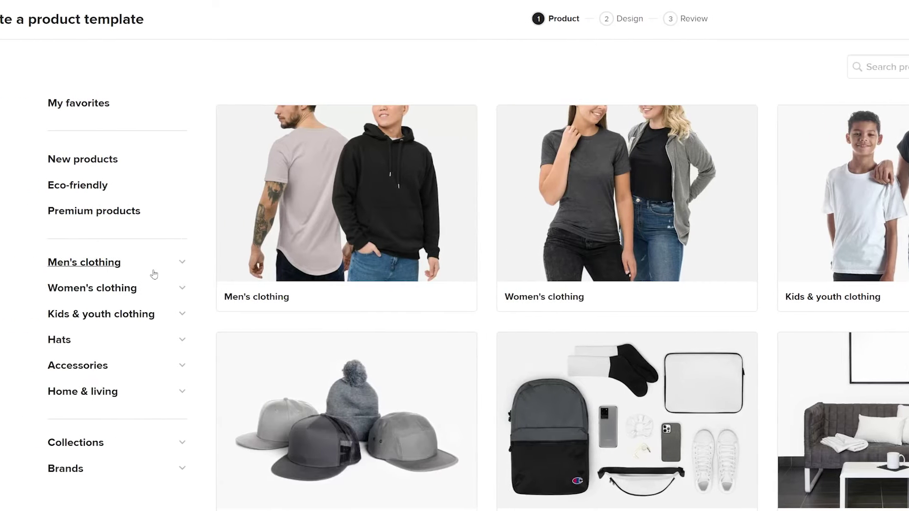
{"action": "left_click", "coordinate": [142, 270]}
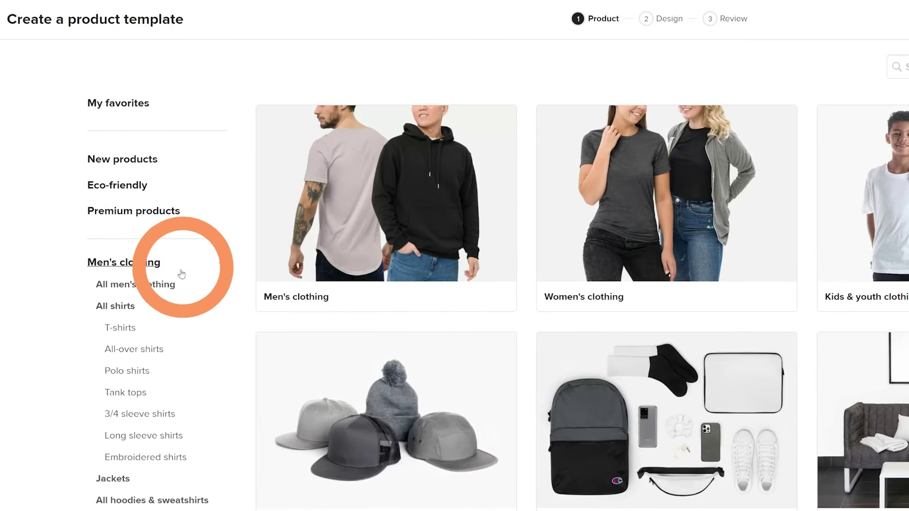
{"action": "left_click", "coordinate": [103, 331]}
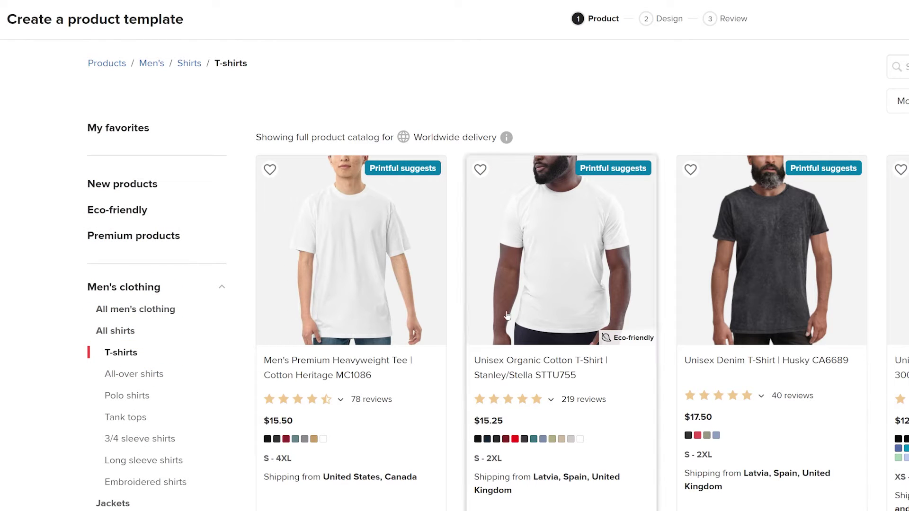
{"action": "left_click", "coordinate": [555, 289]}
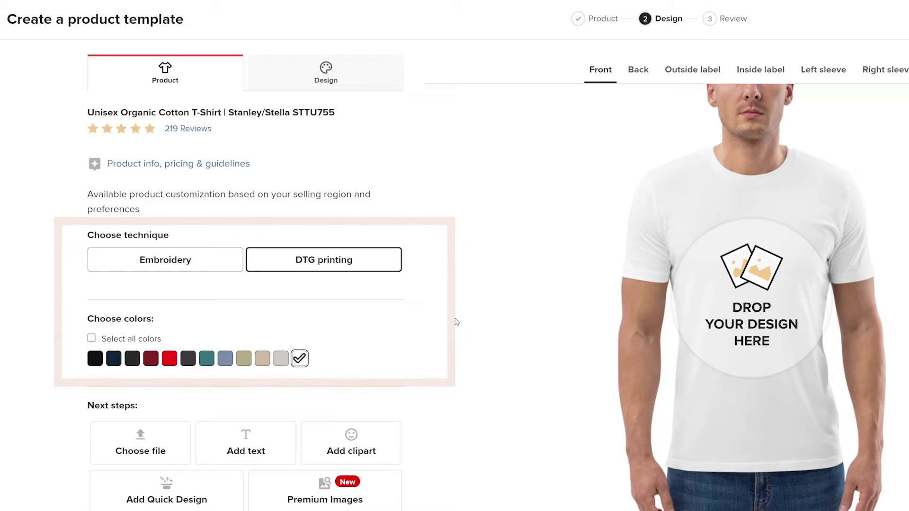
- Add Black, Red and Stargazer as the shirt colours
{"action": "left_click", "coordinate": [89, 363]}
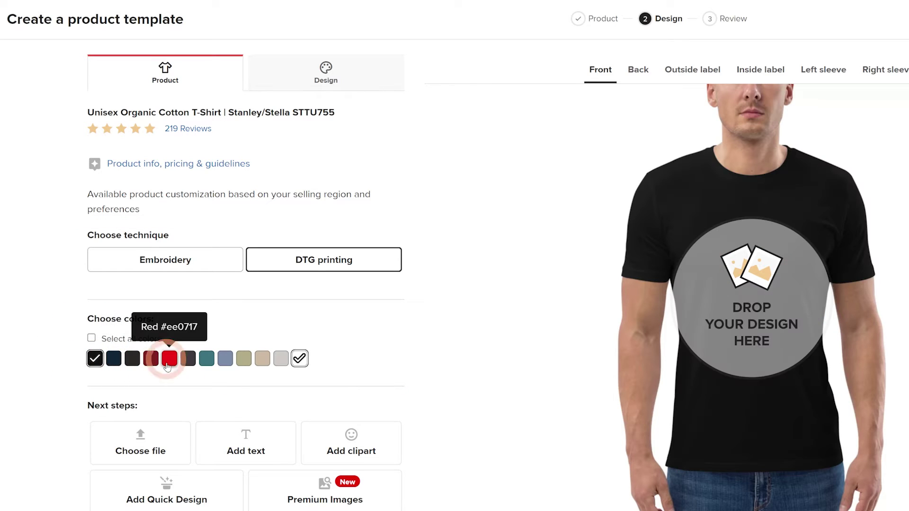
{"action": "left_click", "coordinate": [168, 362]}
{"action": "left_click", "coordinate": [207, 360]}
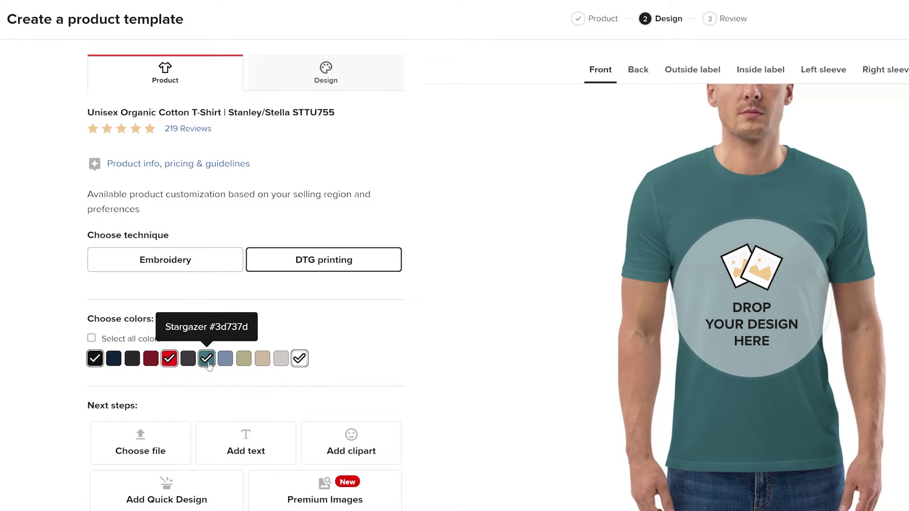
- Place Black-Cats.png on the shirt front, preview it on White, and continue to review
{"action": "left_click", "coordinate": [382, 88]}
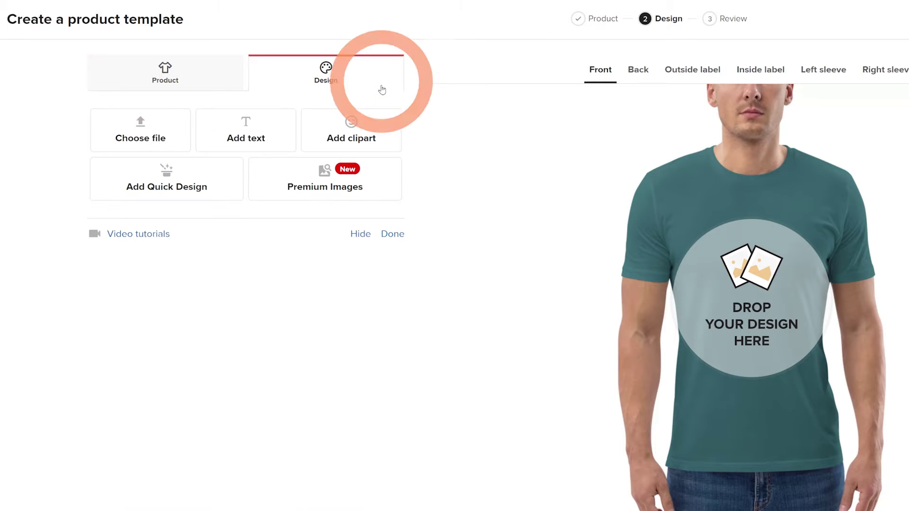
{"action": "left_click", "coordinate": [180, 147]}
{"action": "mouse_move", "coordinate": [248, 144]}
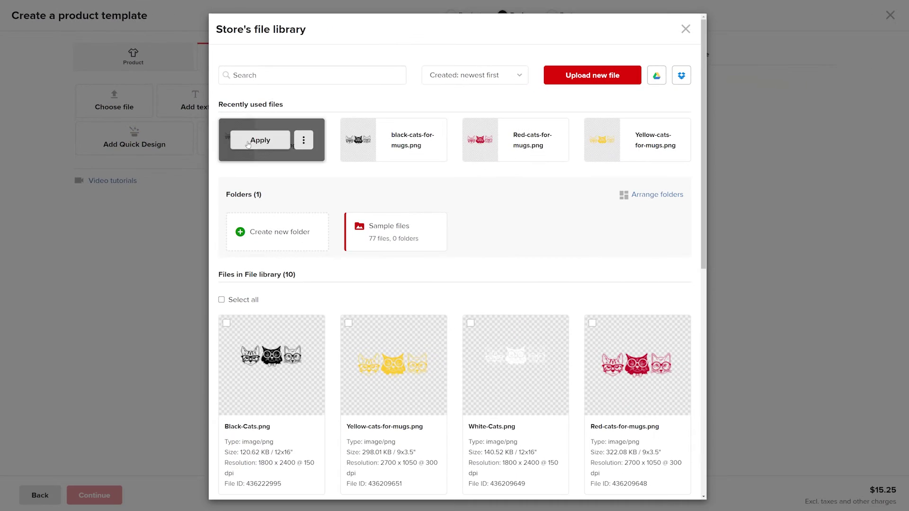
{"action": "left_click", "coordinate": [281, 148]}
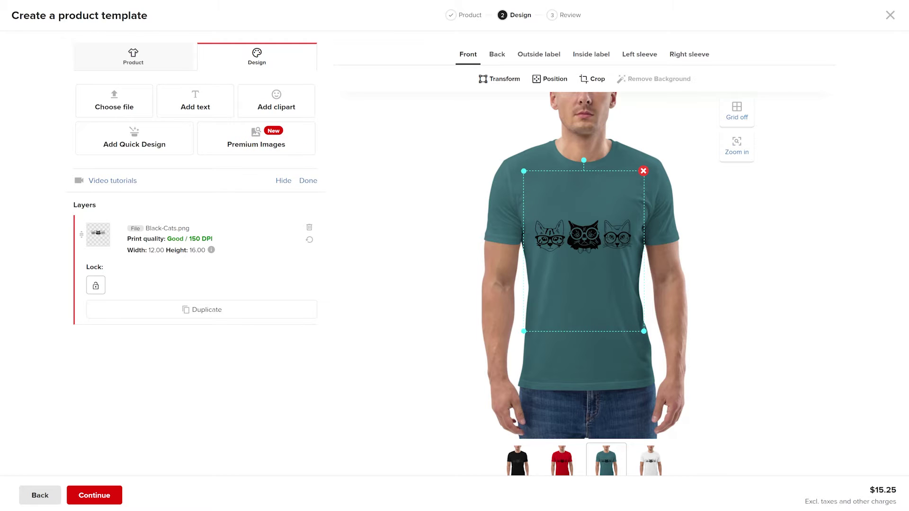
{"action": "scroll", "coordinate": [455, 255], "scroll_direction": "down", "scroll_amount": 2}
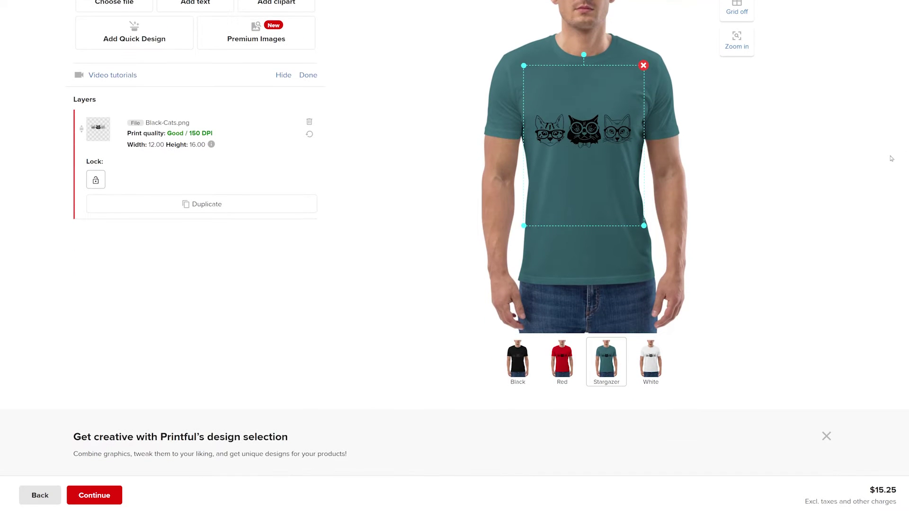
{"action": "left_click", "coordinate": [656, 356]}
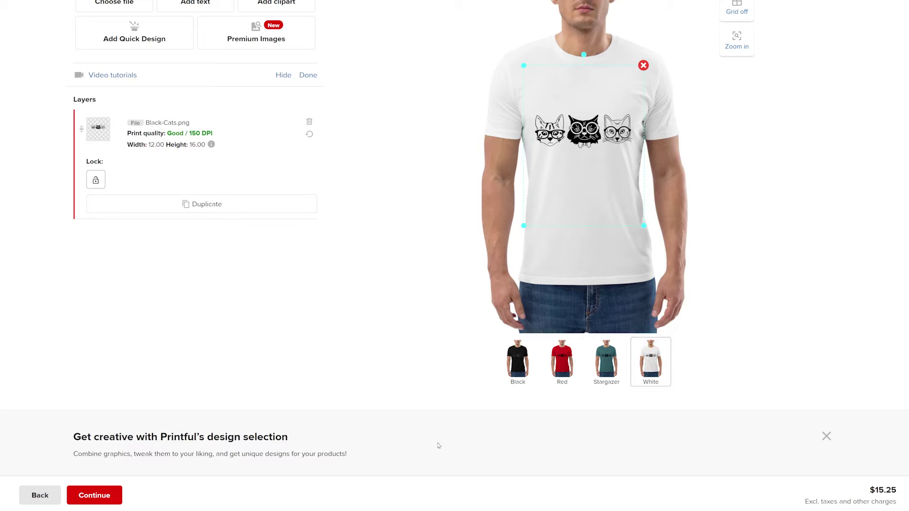
{"action": "left_click", "coordinate": [112, 497]}
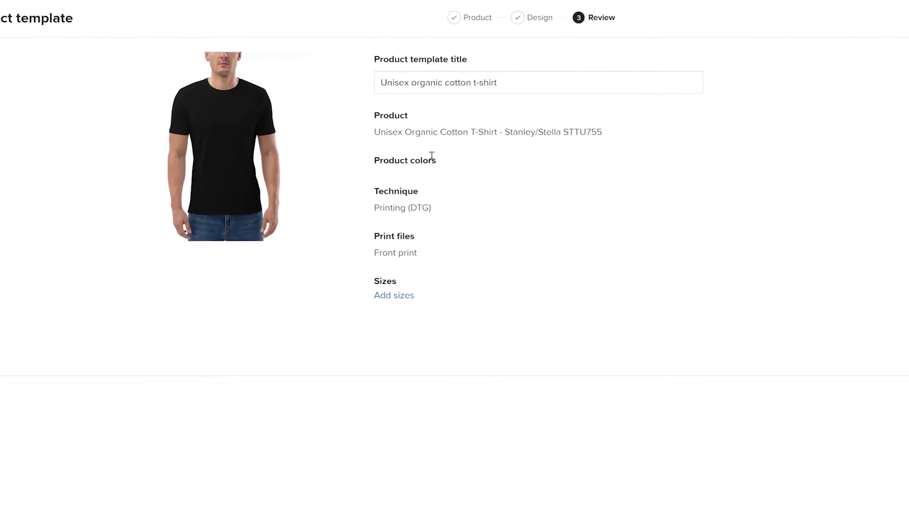
- Retitle the template 'Cool cats t-shirt' and add it to the Shopify store
{"action": "left_click_drag", "start_coordinate": [468, 67], "coordinate": [395, 67]}
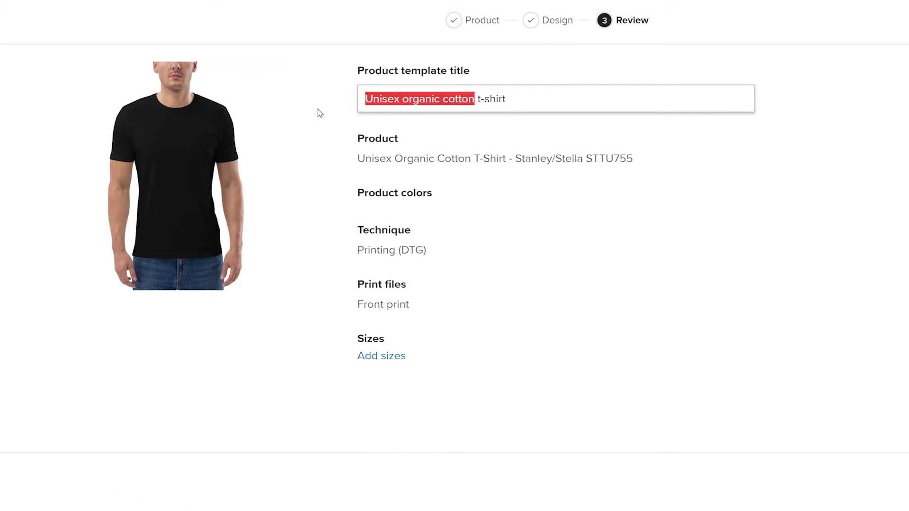
{"action": "type", "text": "Coo"}
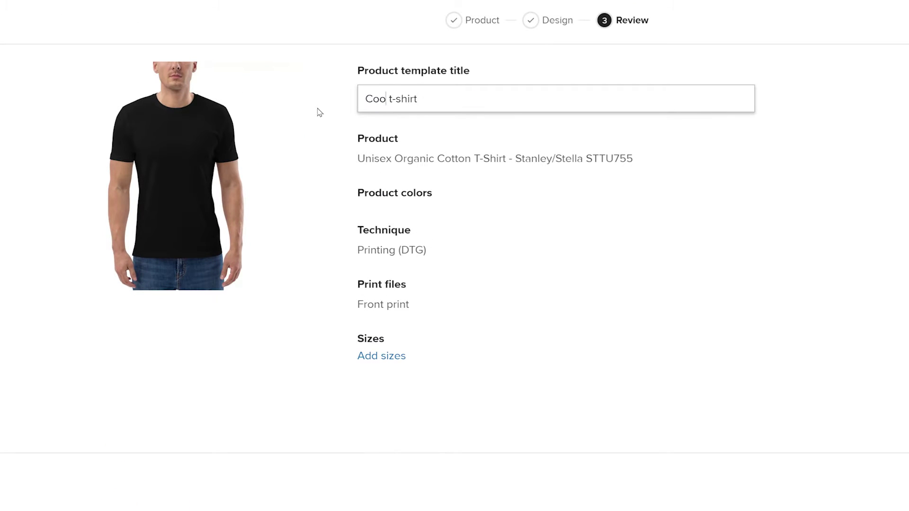
{"action": "type", "text": "l cats"}
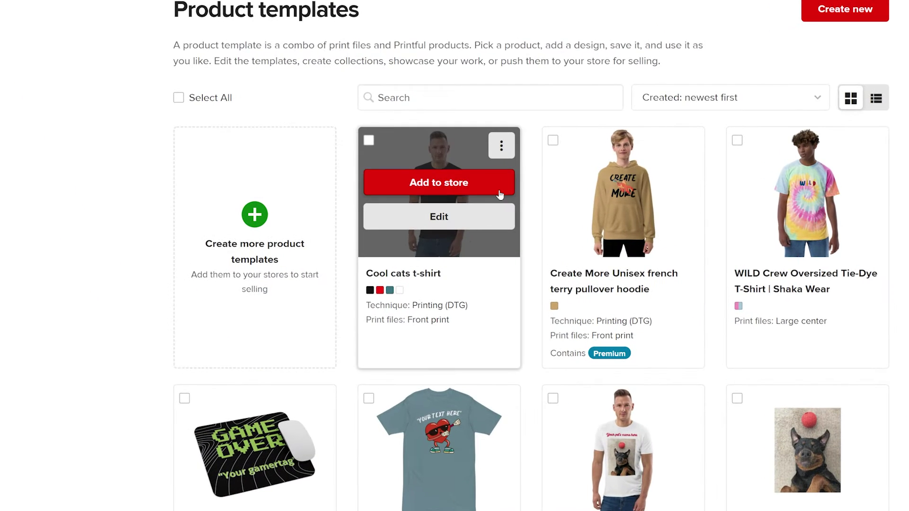
{"action": "left_click", "coordinate": [495, 193]}
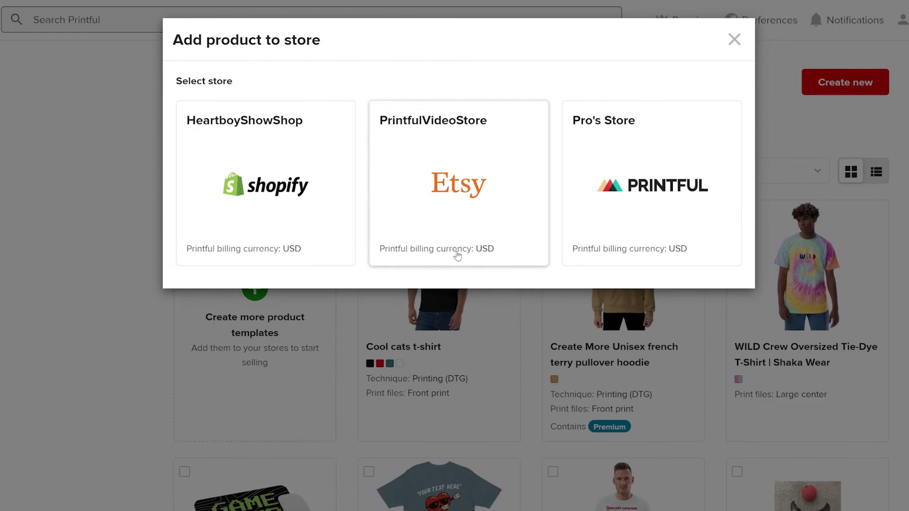
{"action": "left_click", "coordinate": [331, 224]}
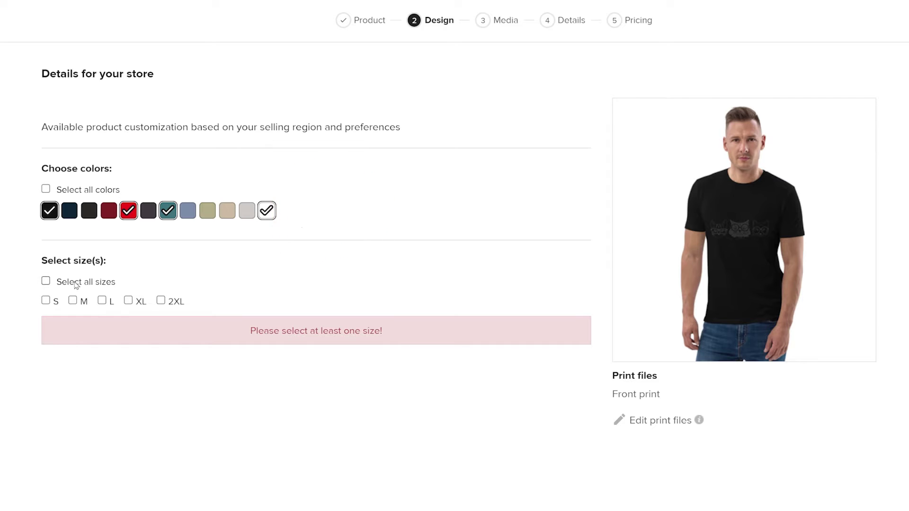
- Include all sizes, pass the mockup step, and keep the product unpublished
{"action": "left_click", "coordinate": [46, 282]}
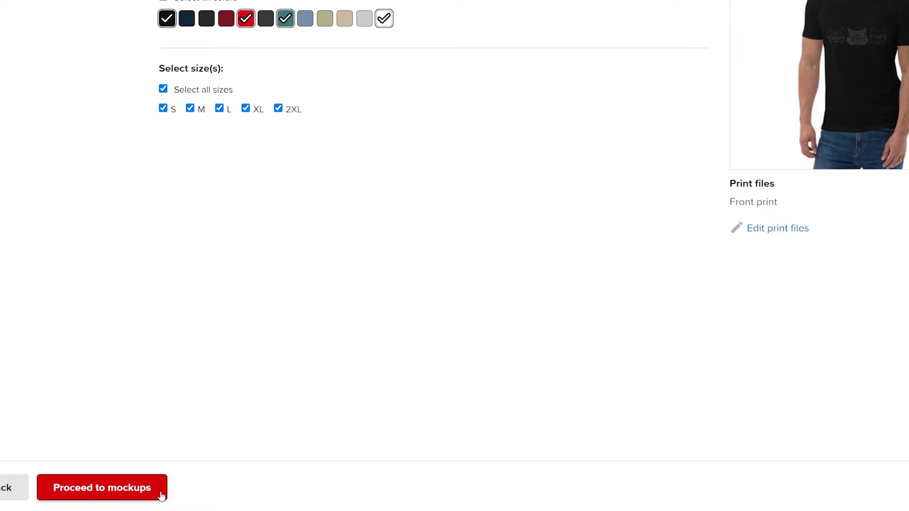
{"action": "left_click", "coordinate": [161, 495]}
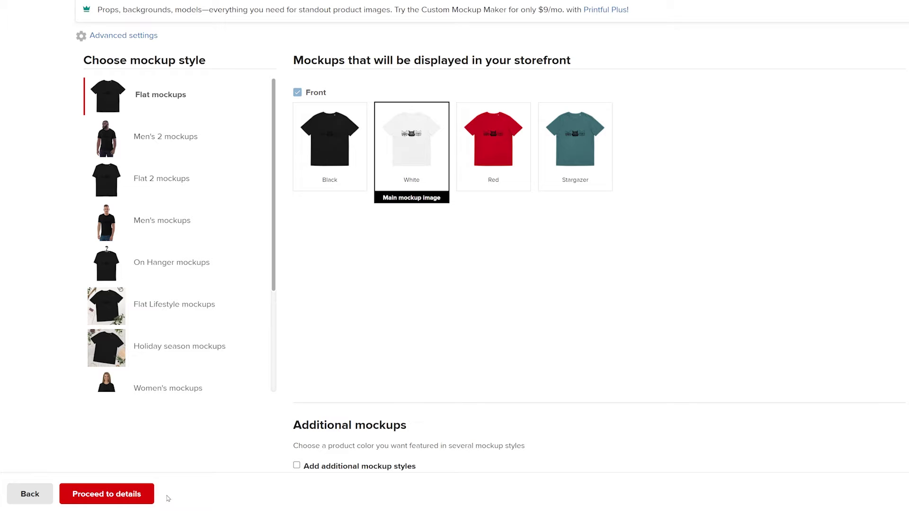
{"action": "left_click", "coordinate": [149, 495]}
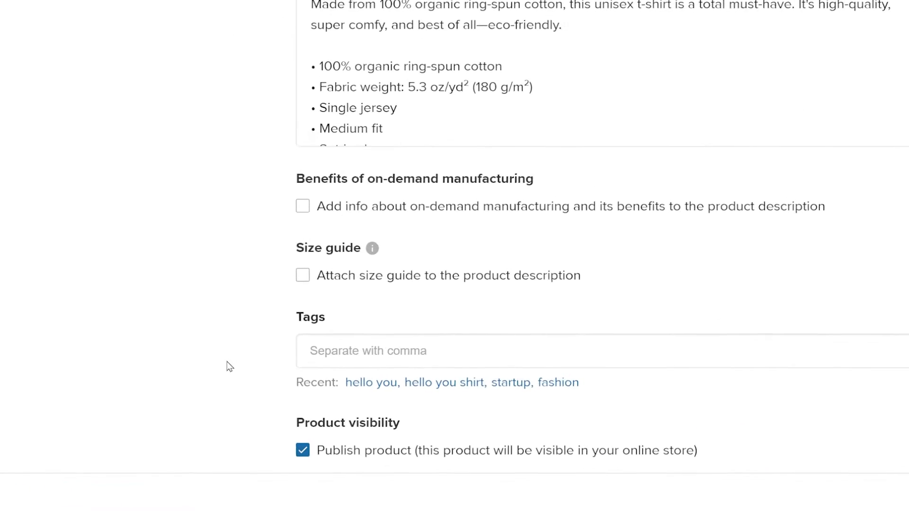
{"action": "left_click", "coordinate": [247, 445]}
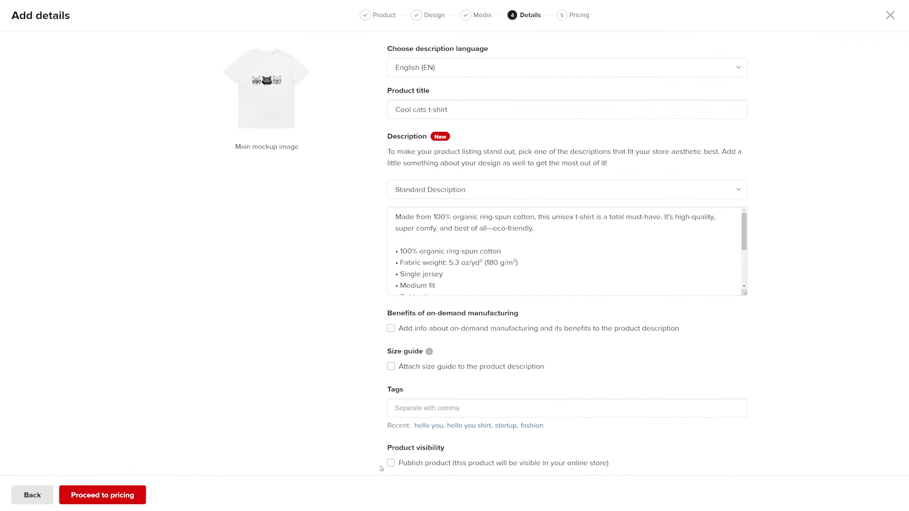
- Apply a 35% revenue to every size on the pricing step
{"action": "left_click", "coordinate": [135, 497]}
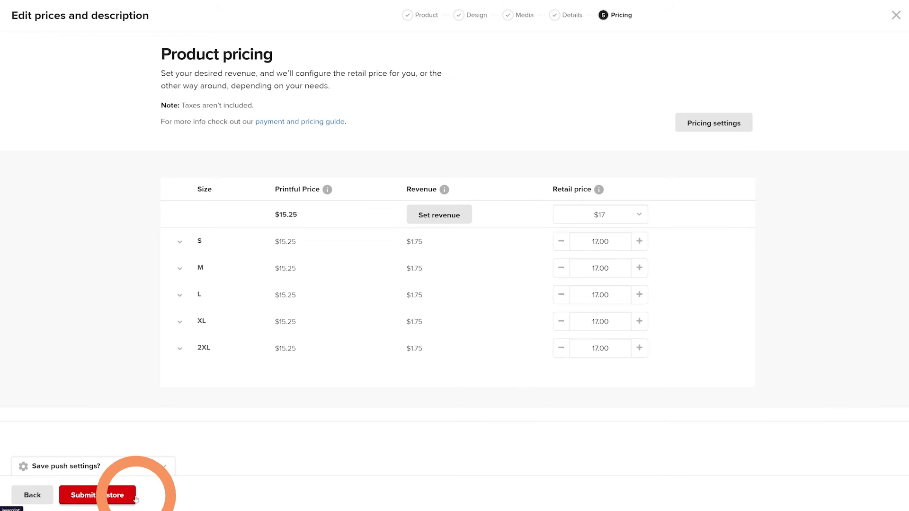
{"action": "left_click", "coordinate": [443, 217]}
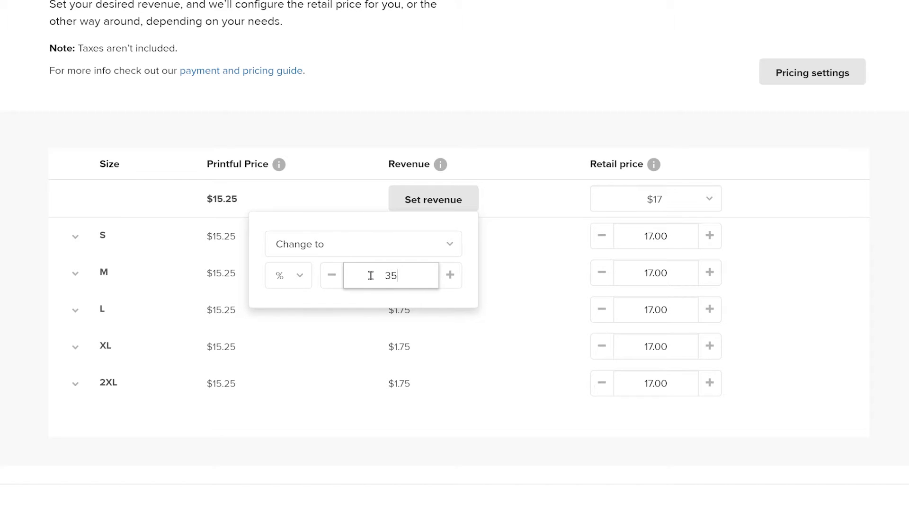
{"action": "left_click", "coordinate": [490, 258]}
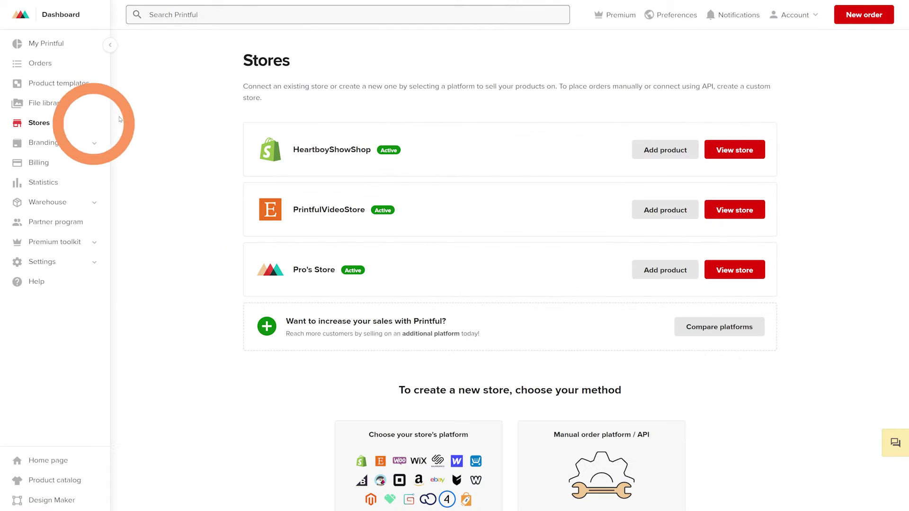
- Select the Cool cats t-shirt's black and teal variants in HeartboyShowShop for a print file change
{"action": "left_click", "coordinate": [711, 156]}
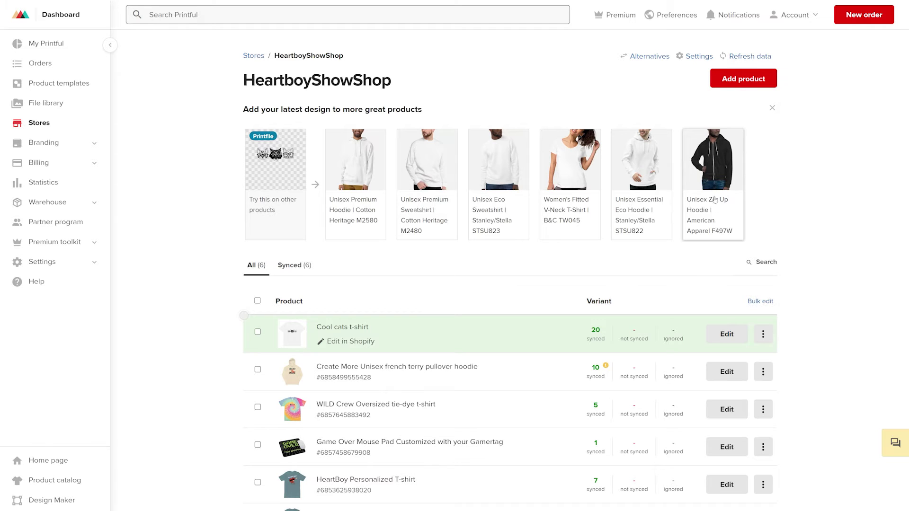
{"action": "left_click", "coordinate": [723, 334]}
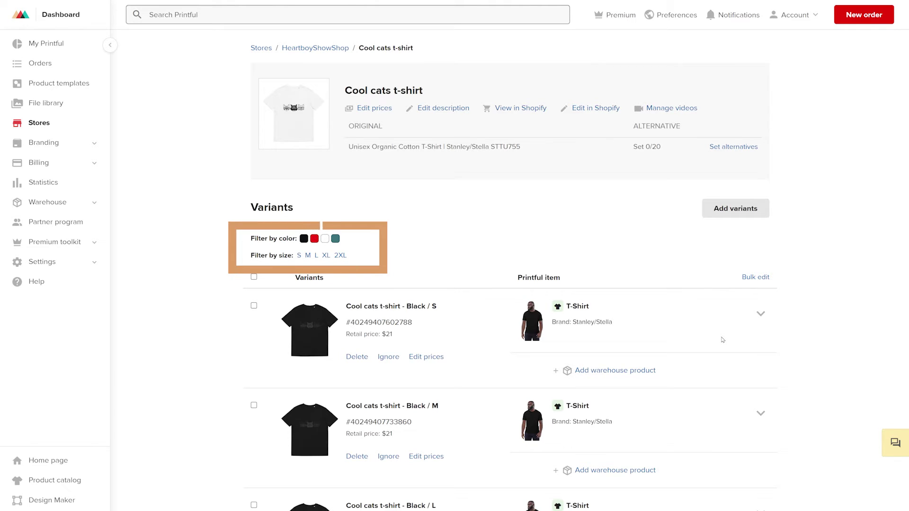
{"action": "left_click", "coordinate": [303, 238]}
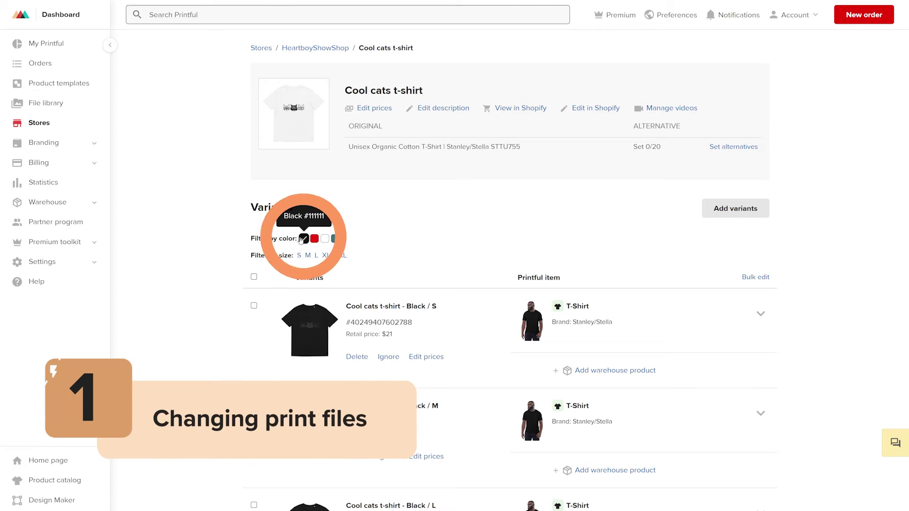
{"action": "left_click", "coordinate": [336, 239]}
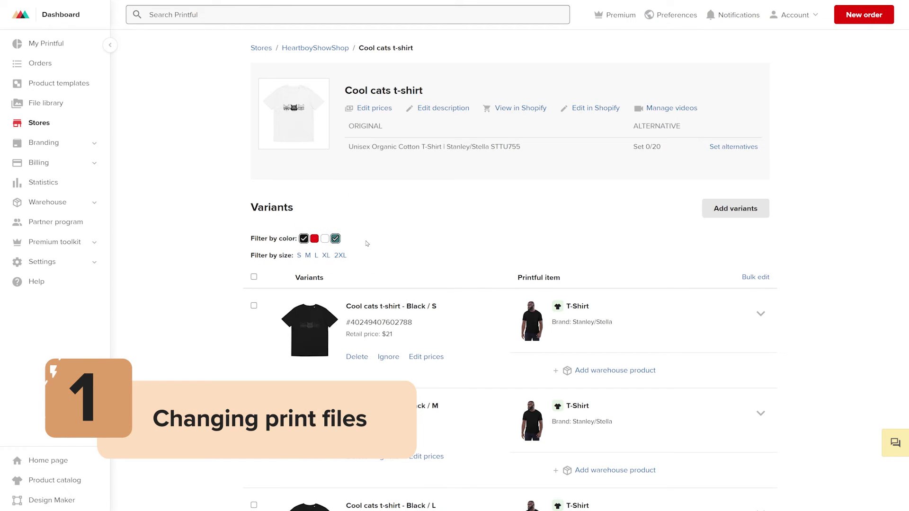
{"action": "left_click", "coordinate": [254, 277]}
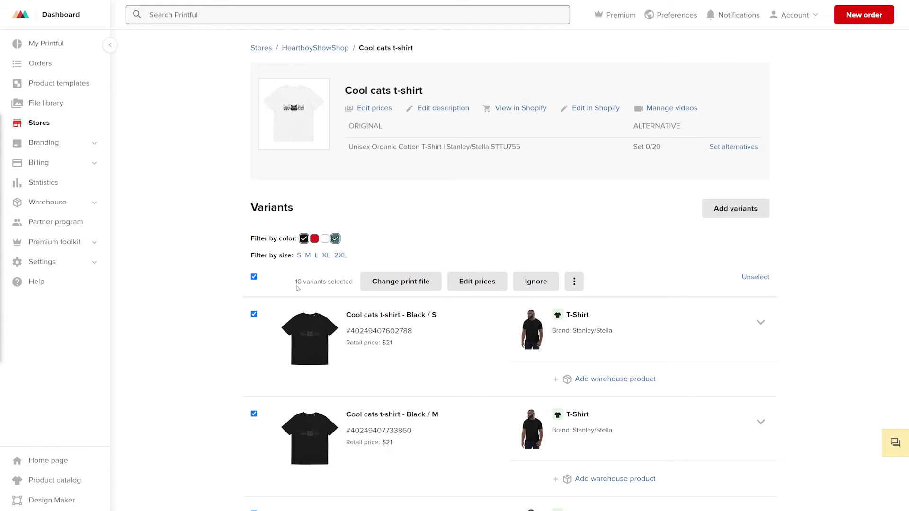
{"action": "left_click", "coordinate": [420, 286]}
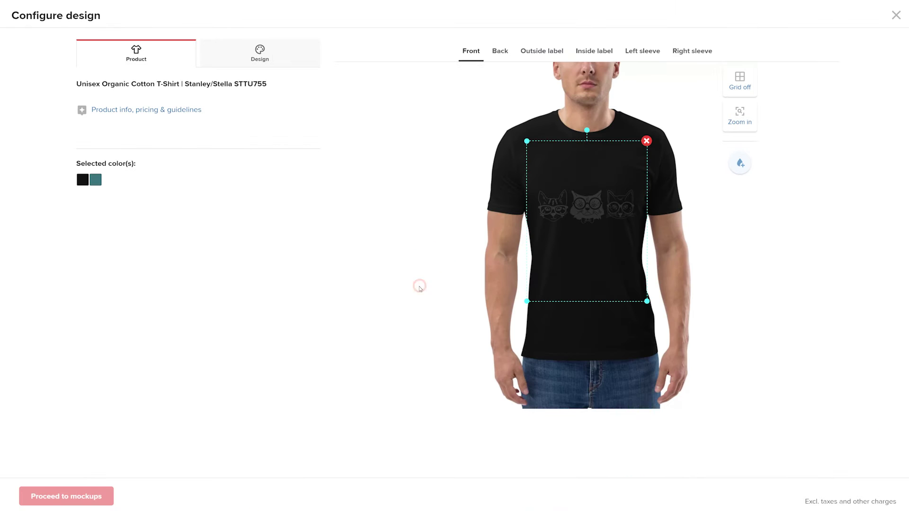
- Swap the Black-Cats layer for White-Cats.png on those variants and submit
{"action": "left_click", "coordinate": [290, 67]}
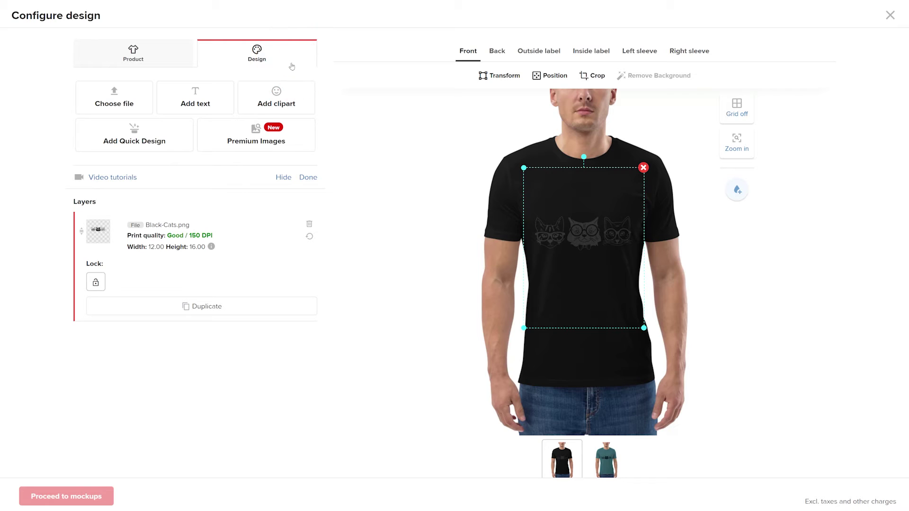
{"action": "left_click", "coordinate": [145, 95]}
{"action": "mouse_move", "coordinate": [474, 326]}
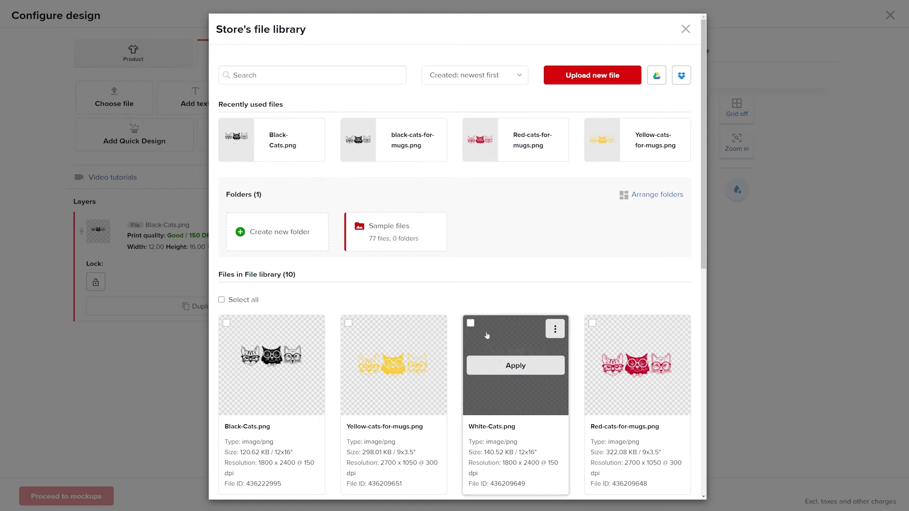
{"action": "left_click", "coordinate": [500, 369]}
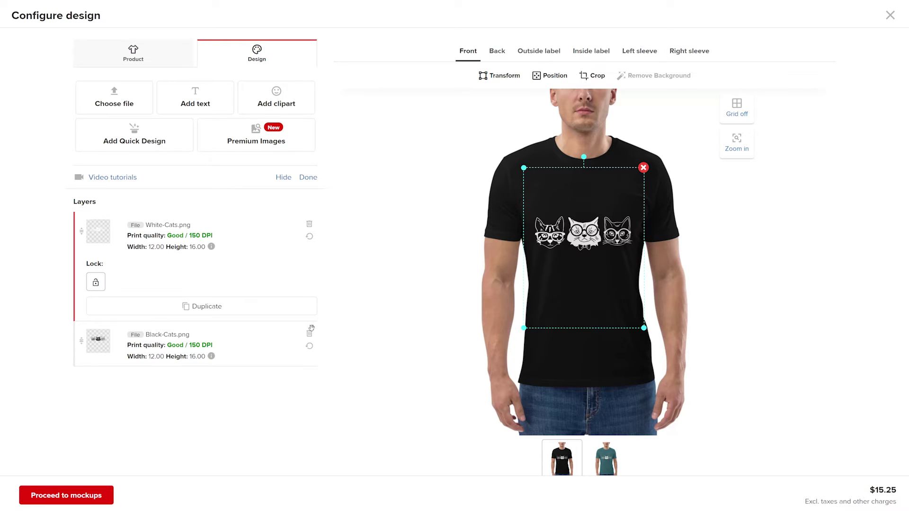
{"action": "left_click", "coordinate": [309, 332]}
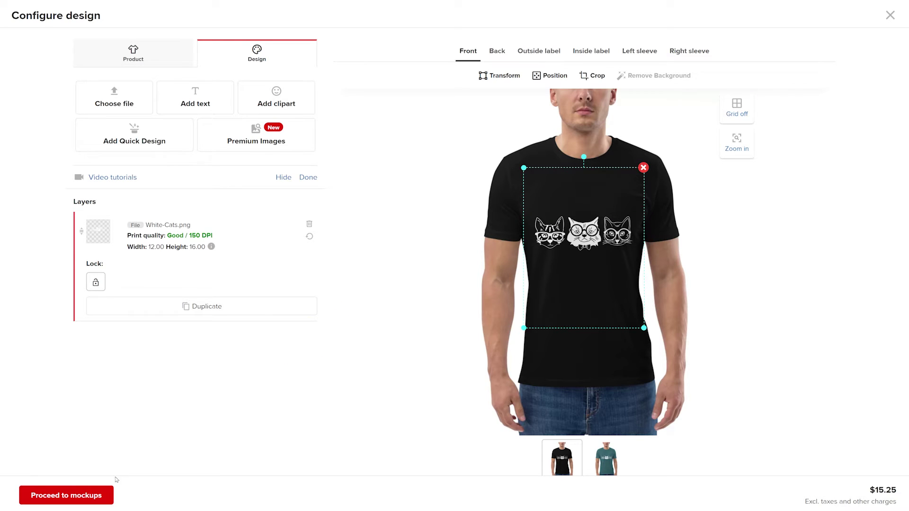
{"action": "left_click", "coordinate": [95, 496]}
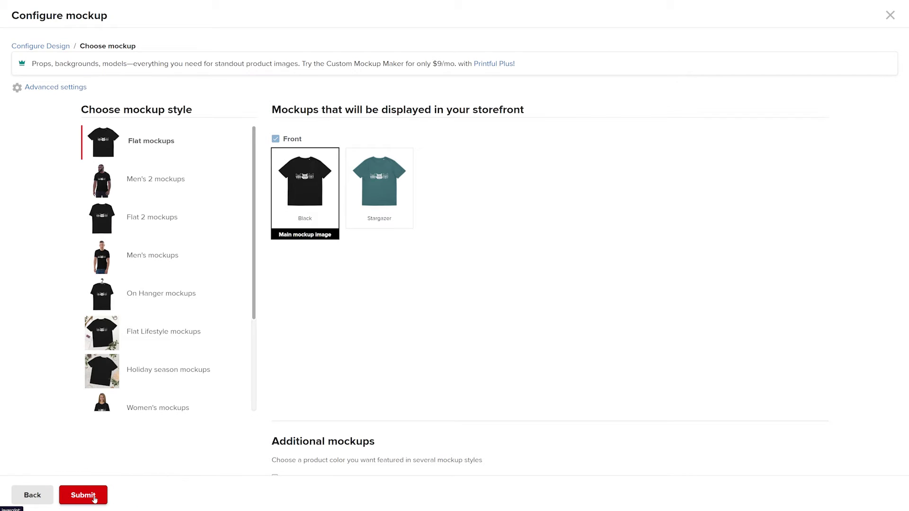
{"action": "left_click", "coordinate": [94, 497]}
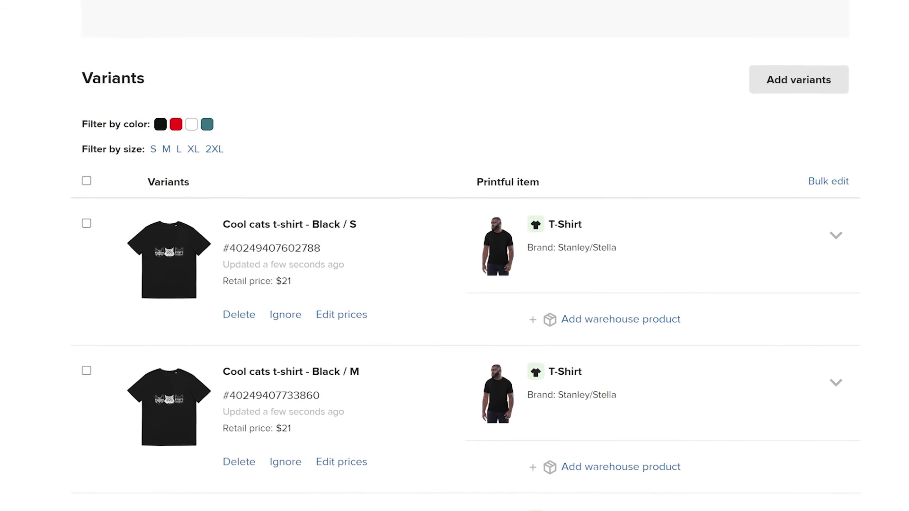
- Expand the Black / S variant to see its $21 retail price and cat mockup
{"action": "left_click", "coordinate": [843, 227]}
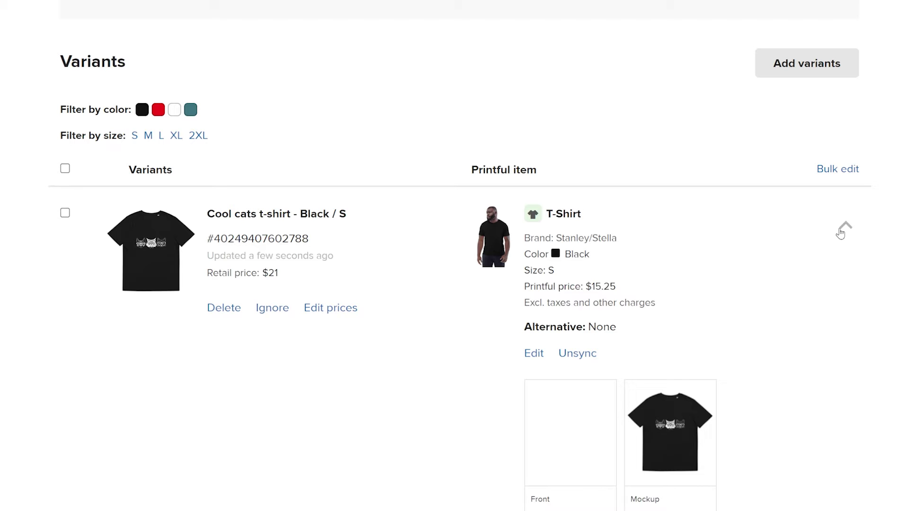
{"action": "mouse_move", "coordinate": [673, 450]}
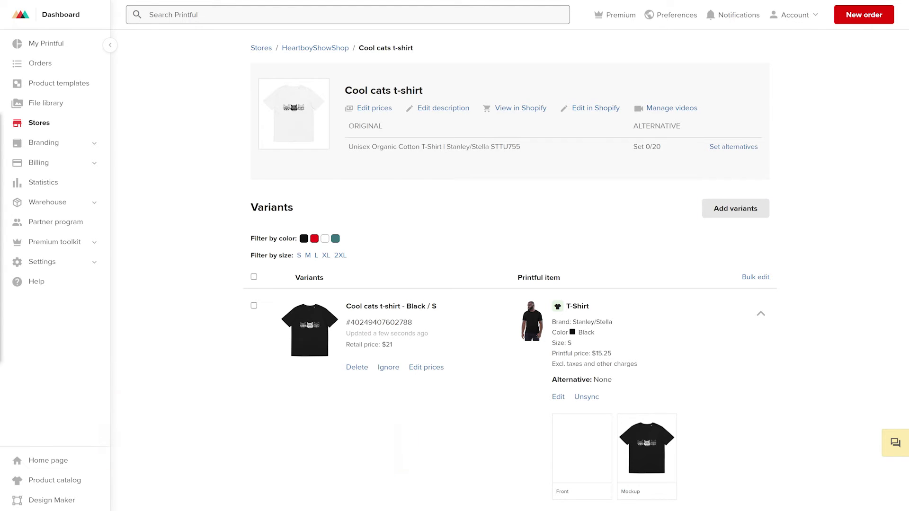
- Add Desert Dust and Heather Grey colour variants to the t-shirt
{"action": "left_click", "coordinate": [733, 217]}
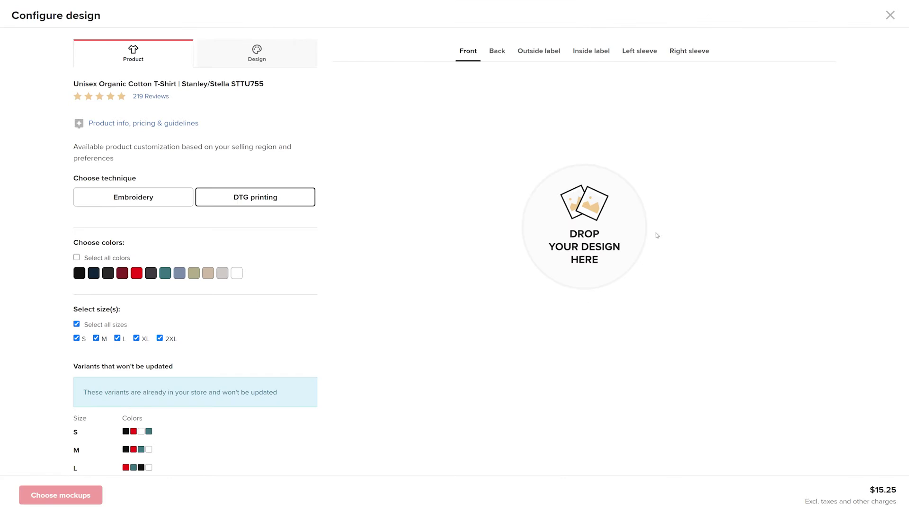
{"action": "left_click", "coordinate": [208, 273]}
{"action": "left_click", "coordinate": [222, 274]}
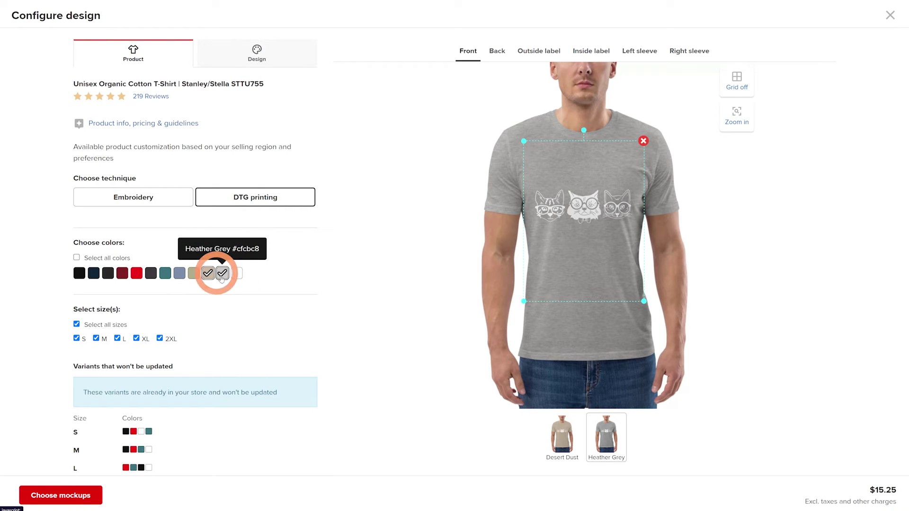
- Give the new variants Black-Cats.png in place of the White-Cats layer
{"action": "left_click", "coordinate": [286, 67]}
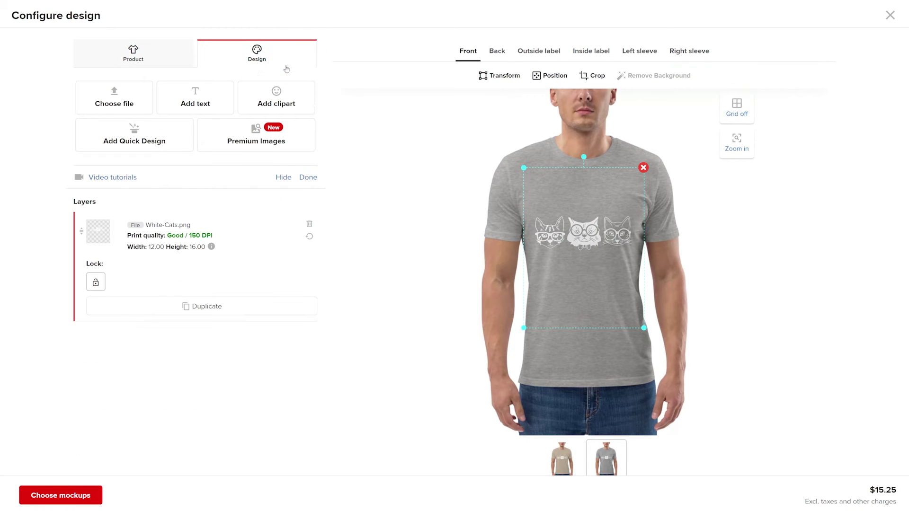
{"action": "left_click", "coordinate": [139, 112]}
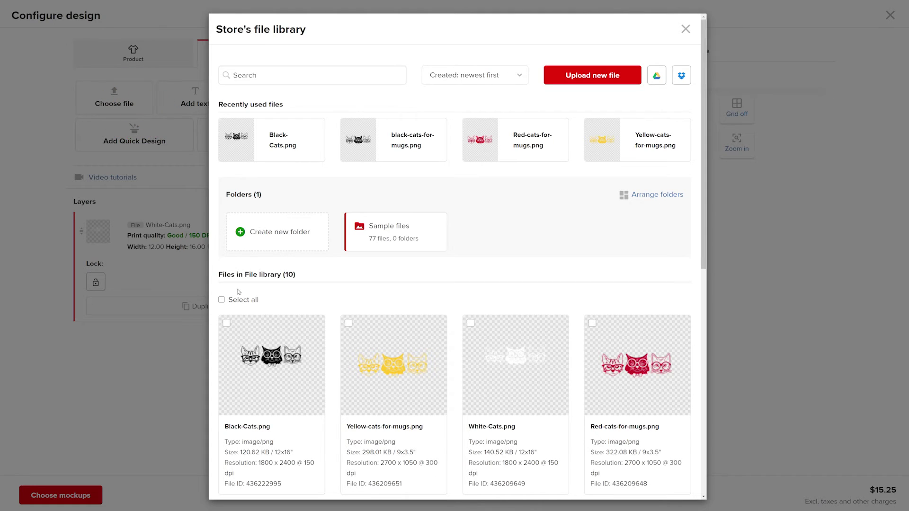
{"action": "left_click", "coordinate": [274, 369]}
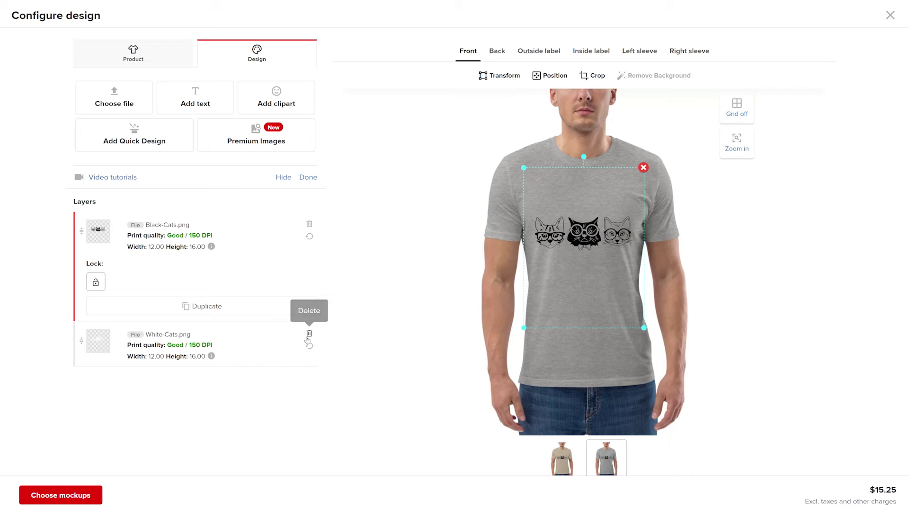
{"action": "left_click", "coordinate": [310, 338]}
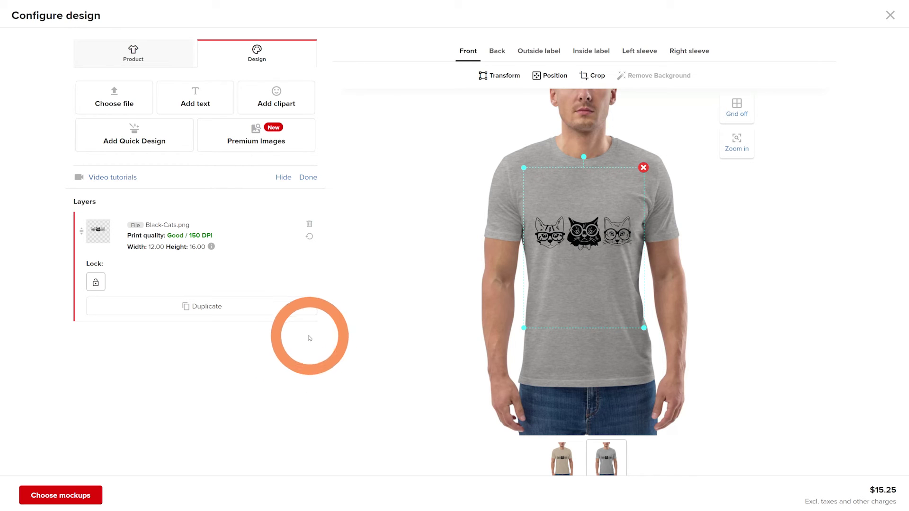
{"action": "left_click", "coordinate": [91, 497]}
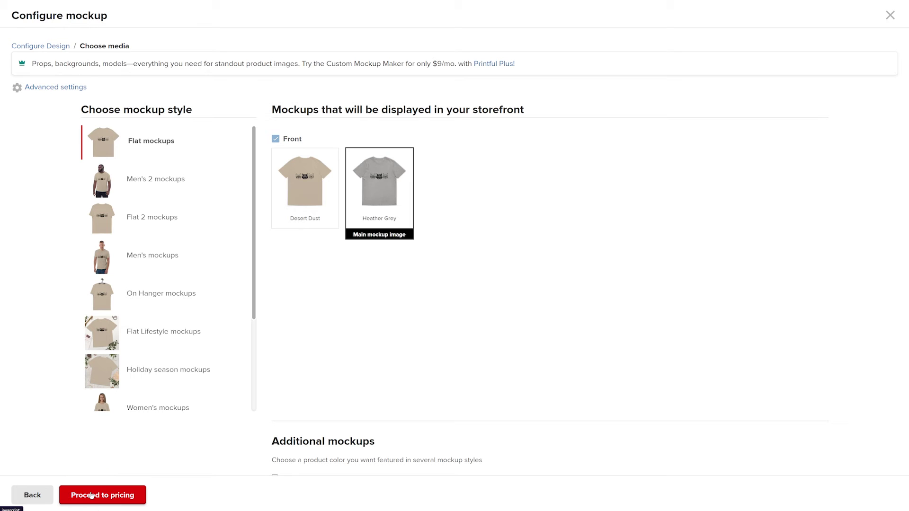
- Price every size of the Desert Dust and Heather Grey variants at $21 retail and submit them to the store
{"action": "left_click", "coordinate": [91, 496]}
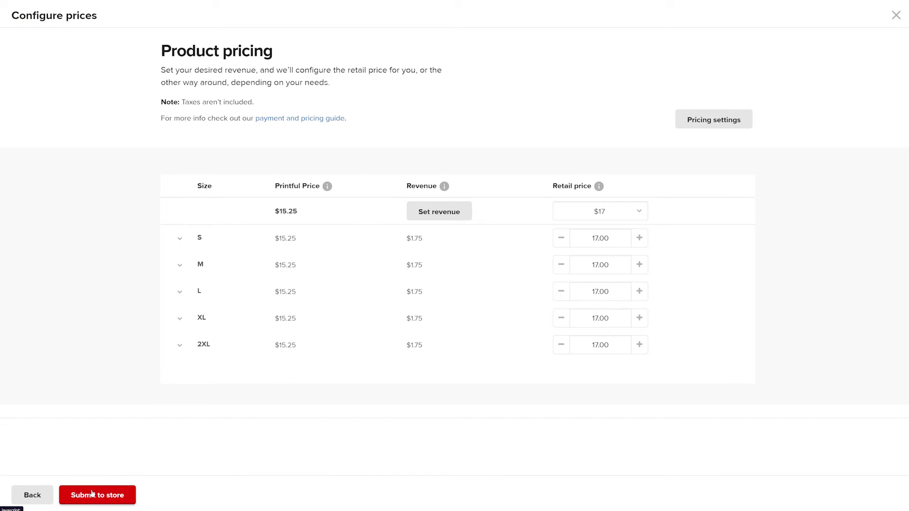
{"action": "left_click", "coordinate": [468, 218]}
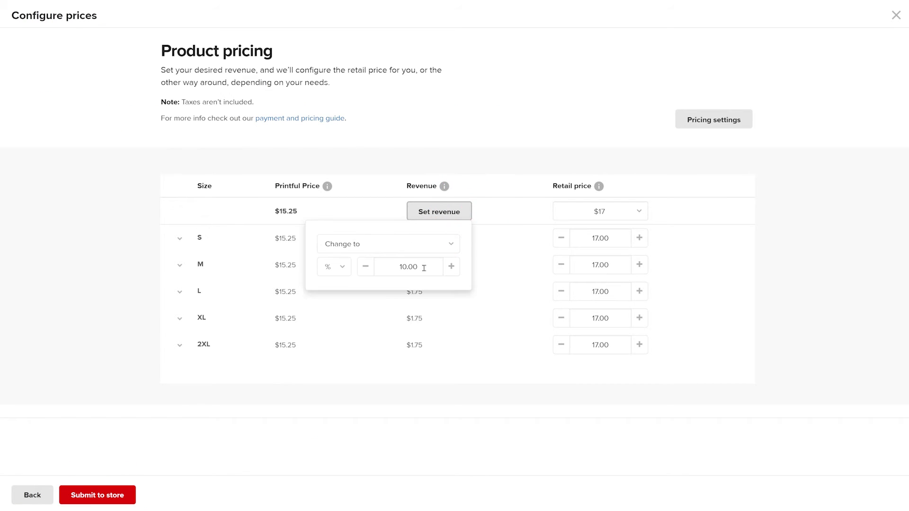
{"action": "left_click_drag", "start_coordinate": [427, 267], "coordinate": [401, 267]}
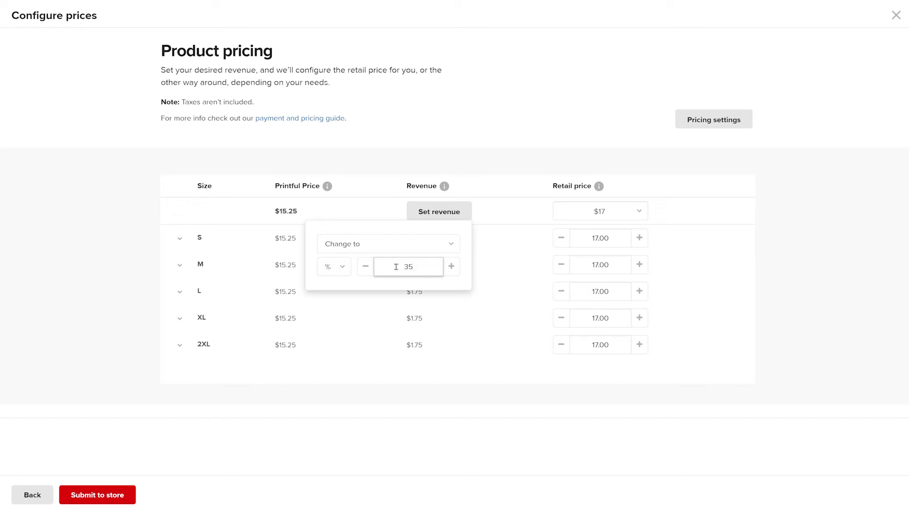
{"action": "left_click", "coordinate": [480, 256]}
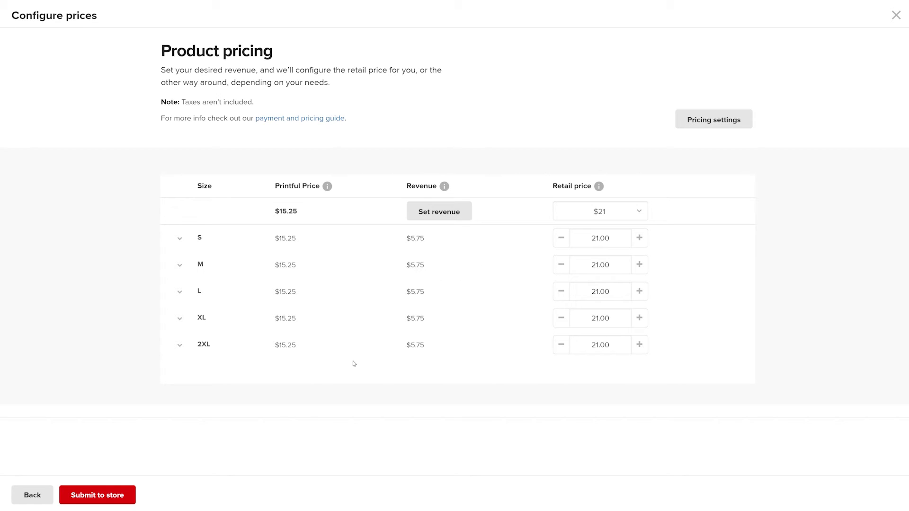
{"action": "left_click", "coordinate": [130, 496]}
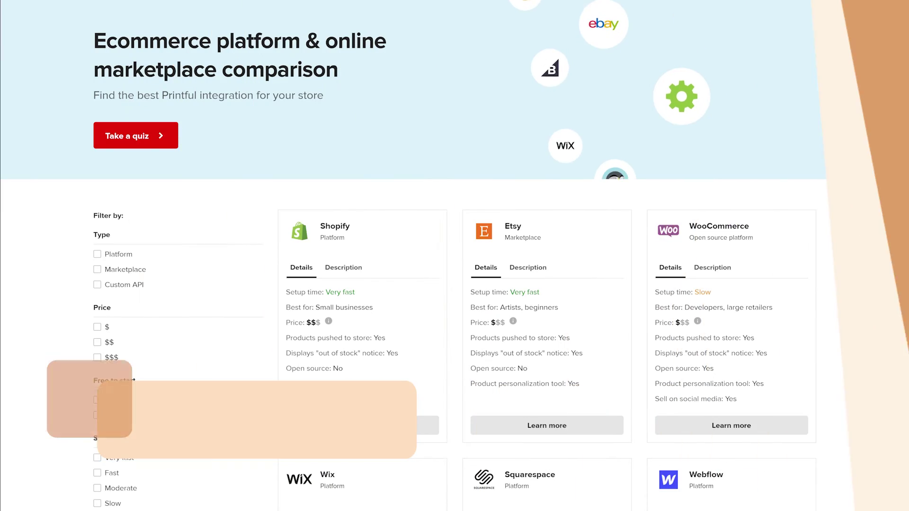
{"action": "scroll", "coordinate": [454, 255], "scroll_direction": "down", "scroll_amount": 2}
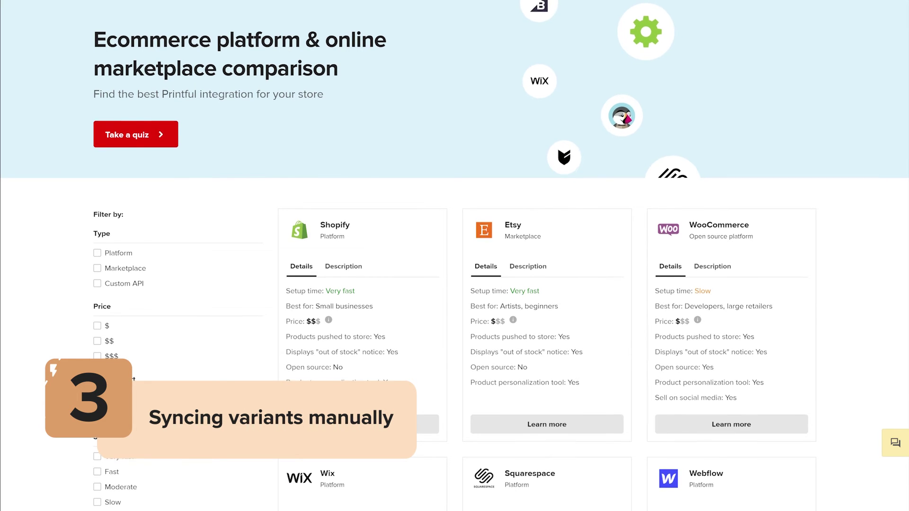
{"action": "scroll", "coordinate": [454, 256], "scroll_direction": "down", "scroll_amount": 2}
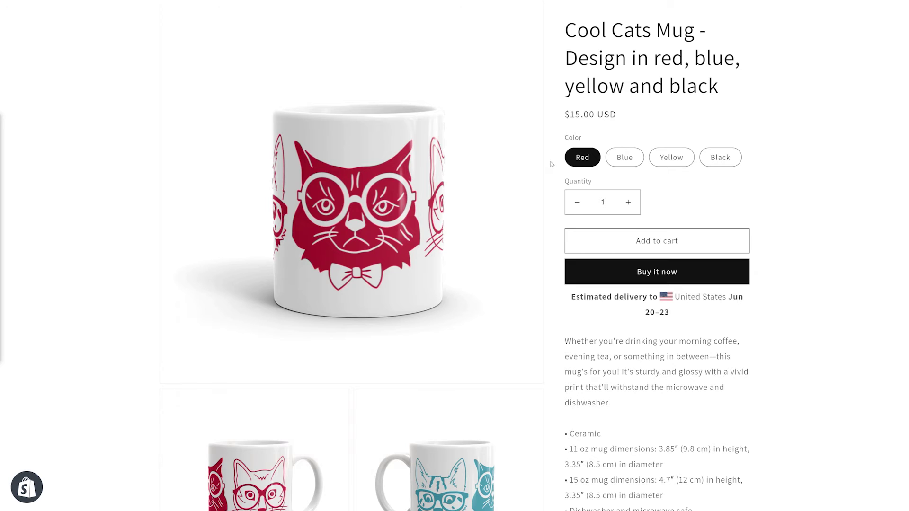
- Show the mug's Blue, Yellow and Black cat designs on the storefront product page
{"action": "left_click", "coordinate": [617, 161]}
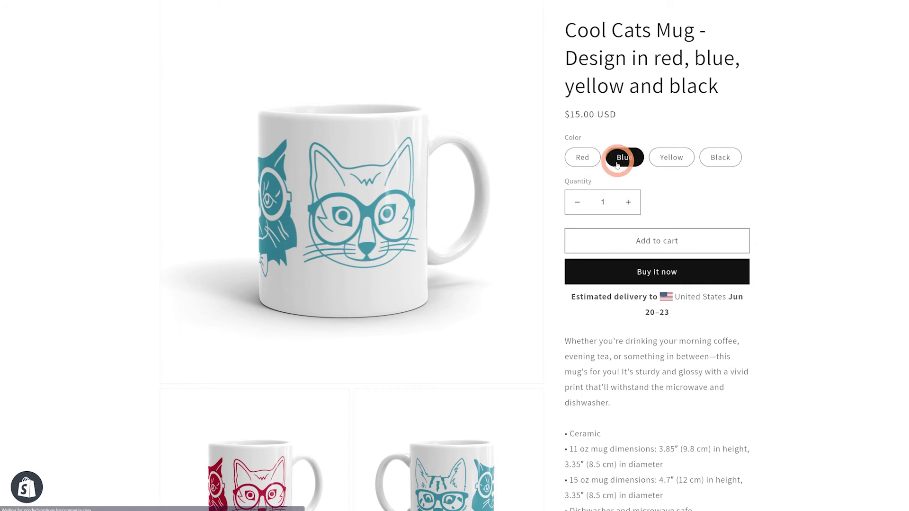
{"action": "left_click", "coordinate": [670, 166]}
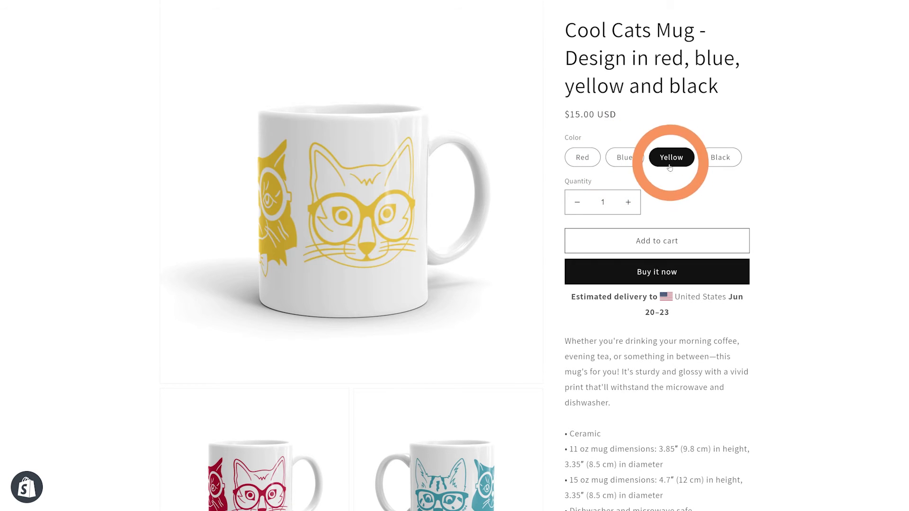
{"action": "left_click", "coordinate": [711, 167]}
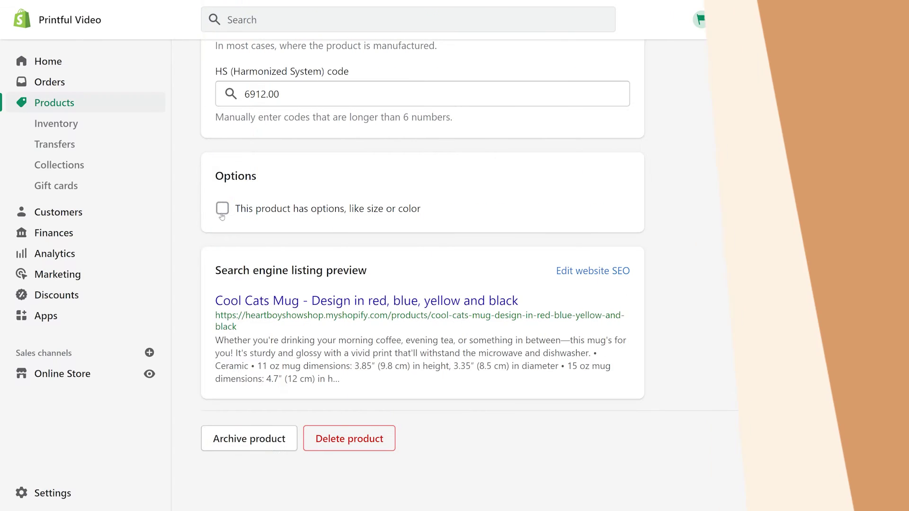
- Turn on product options, name the option Color, and enter values Red, Blue, Yellow, Black
{"action": "left_click", "coordinate": [223, 209]}
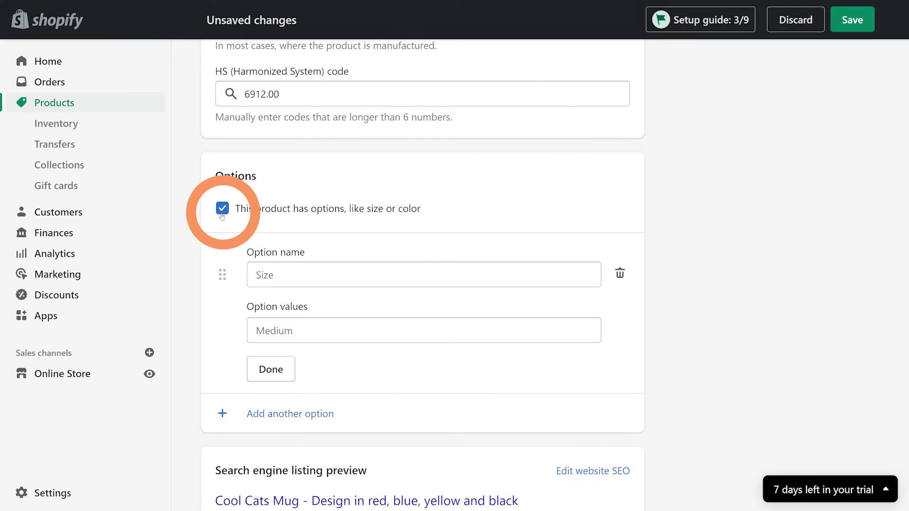
{"action": "left_click", "coordinate": [298, 274]}
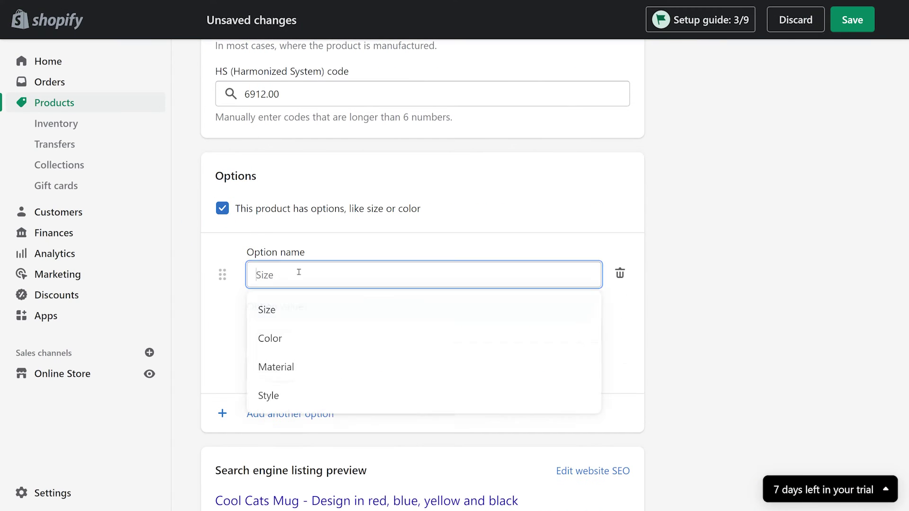
{"action": "left_click", "coordinate": [302, 339]}
{"action": "type", "text": "Red"}
{"action": "key", "text": "Return"}
{"action": "type", "text": "Blue"}
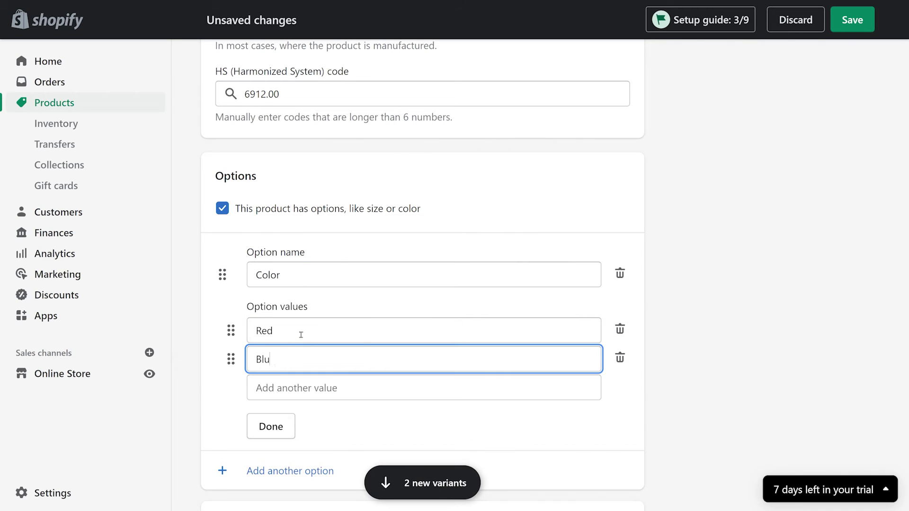
{"action": "key", "text": "Return"}
{"action": "type", "text": "Yellow"}
{"action": "key", "text": "Return"}
{"action": "type", "text": "Bla"}
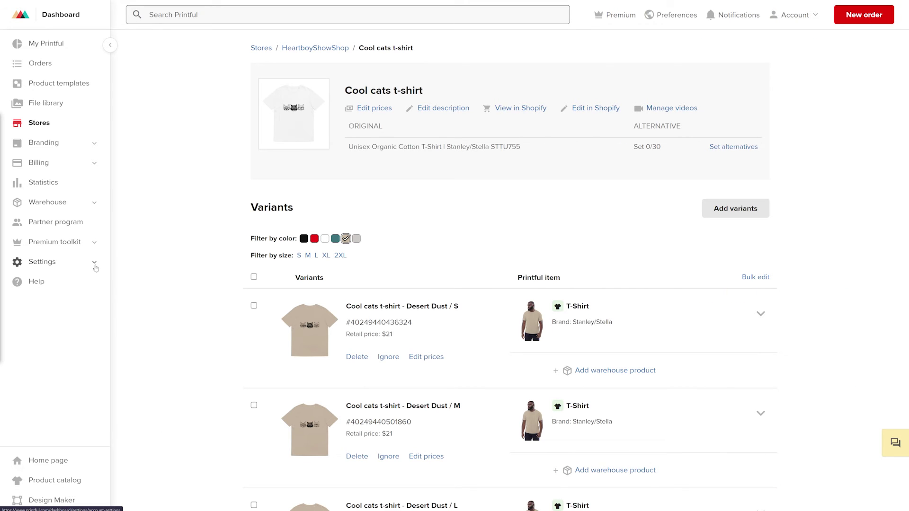
- In Settings > Orders, tick Import existing products under Sync as you go and save
{"action": "left_click", "coordinate": [95, 265]}
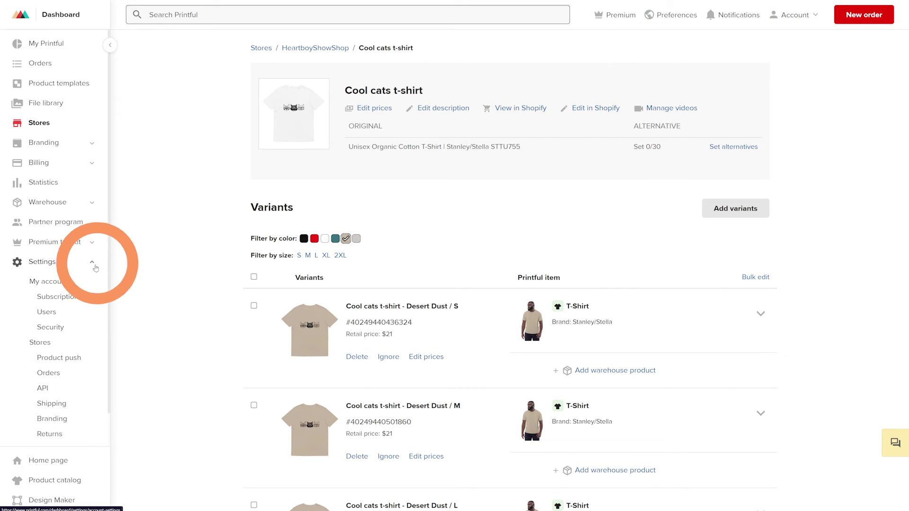
{"action": "left_click", "coordinate": [47, 374]}
{"action": "scroll", "coordinate": [474, 284], "scroll_direction": "down", "scroll_amount": 8}
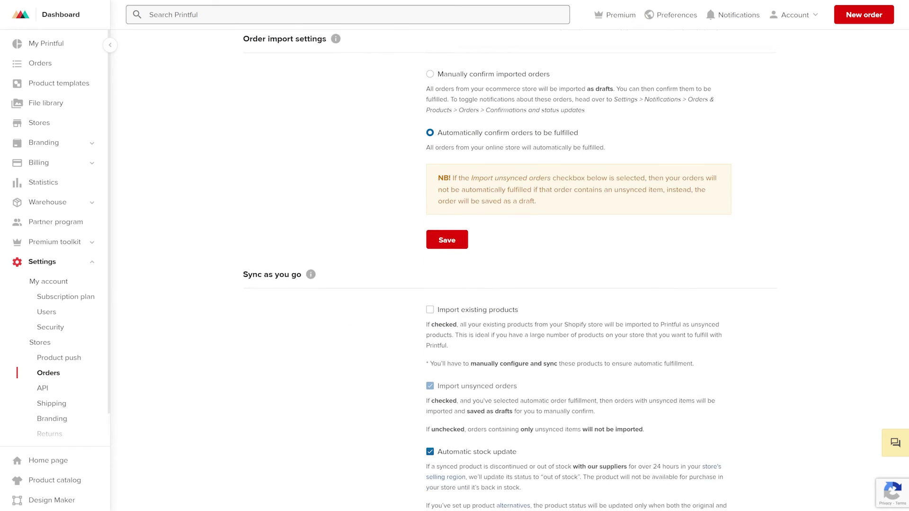
{"action": "scroll", "coordinate": [907, 307], "scroll_direction": "down", "scroll_amount": 1}
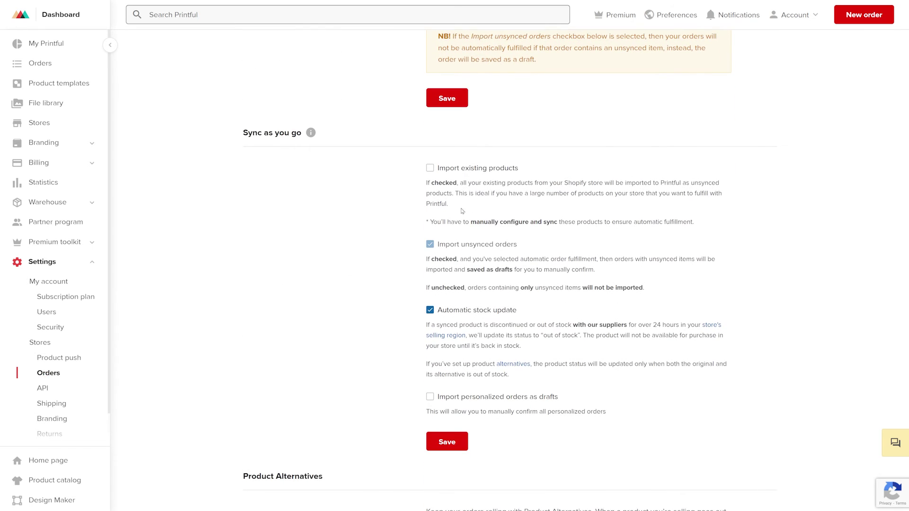
{"action": "left_click", "coordinate": [430, 169]}
{"action": "left_click", "coordinate": [446, 442]}
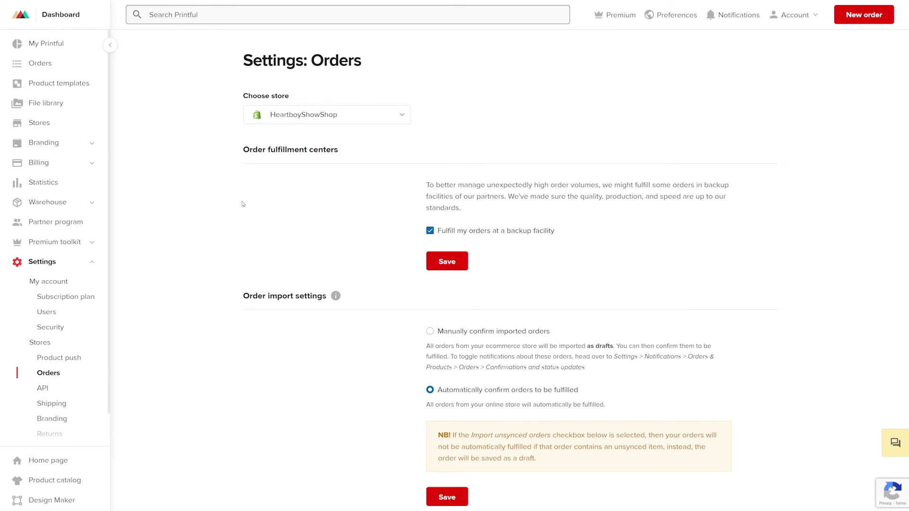
- Refresh the Shopify store's product data and open the Cool Cats White glossy mug for editing
{"action": "left_click", "coordinate": [84, 124]}
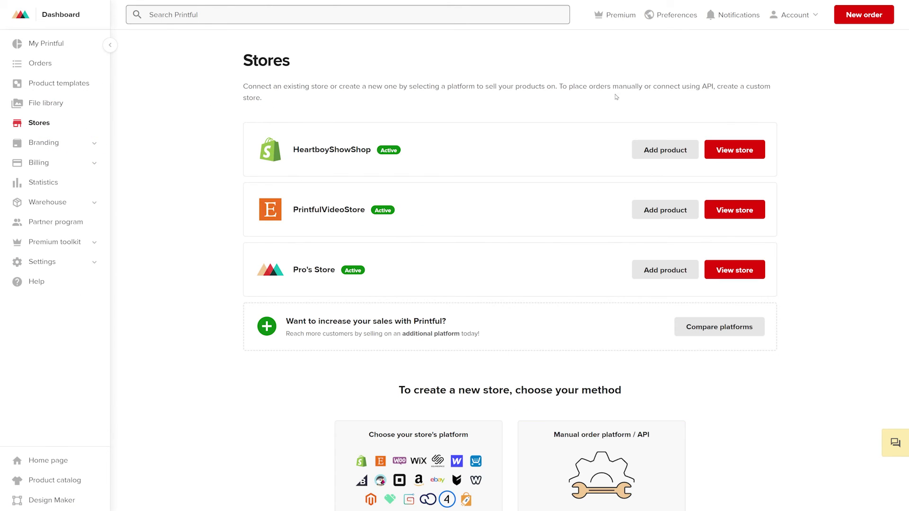
{"action": "left_click", "coordinate": [712, 153]}
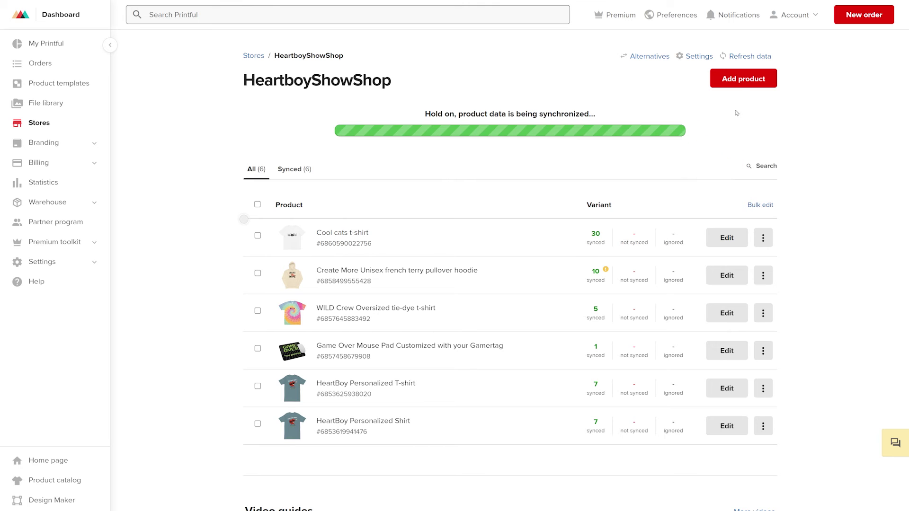
{"action": "left_click", "coordinate": [747, 56]}
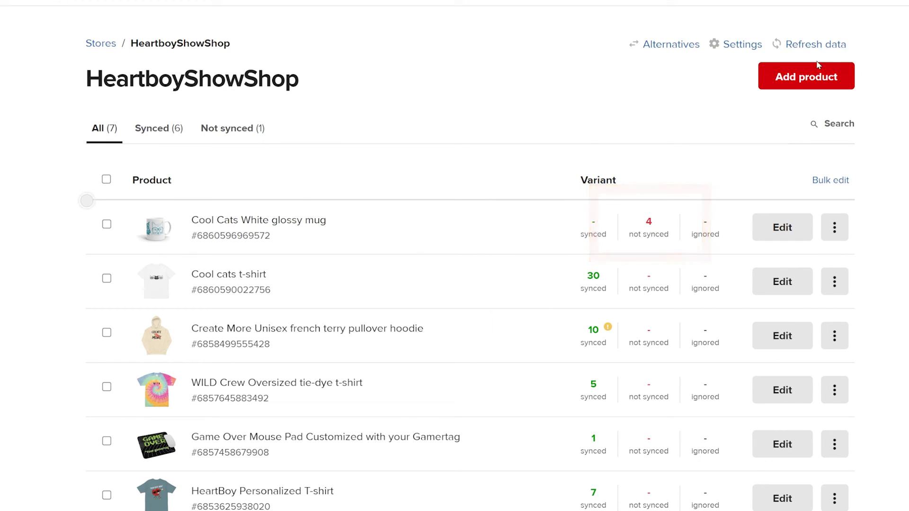
{"action": "left_click", "coordinate": [800, 237]}
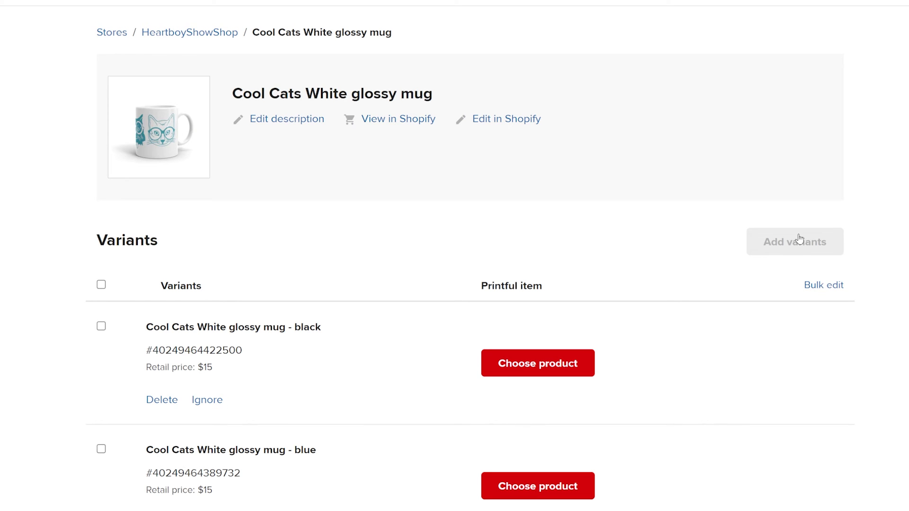
- Choose White Glossy Mug as the product for the mug's black variant
{"action": "left_click", "coordinate": [582, 374]}
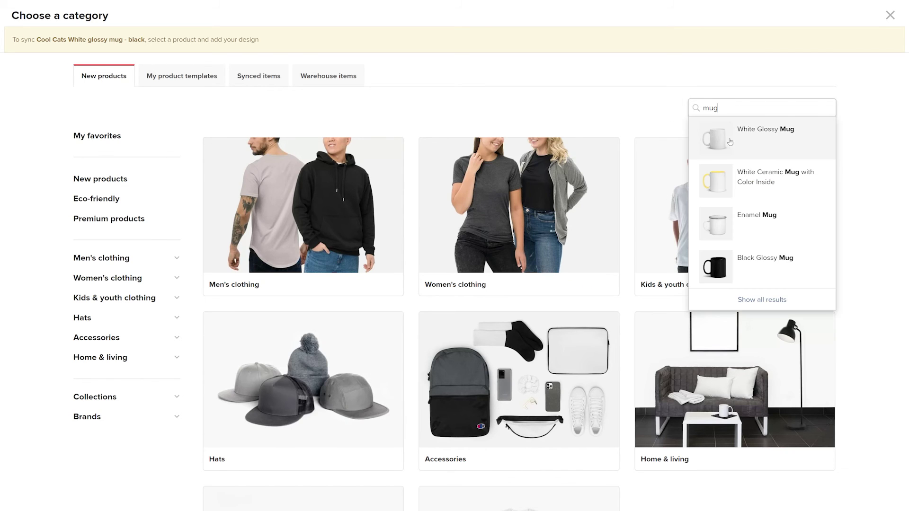
{"action": "left_click", "coordinate": [757, 147]}
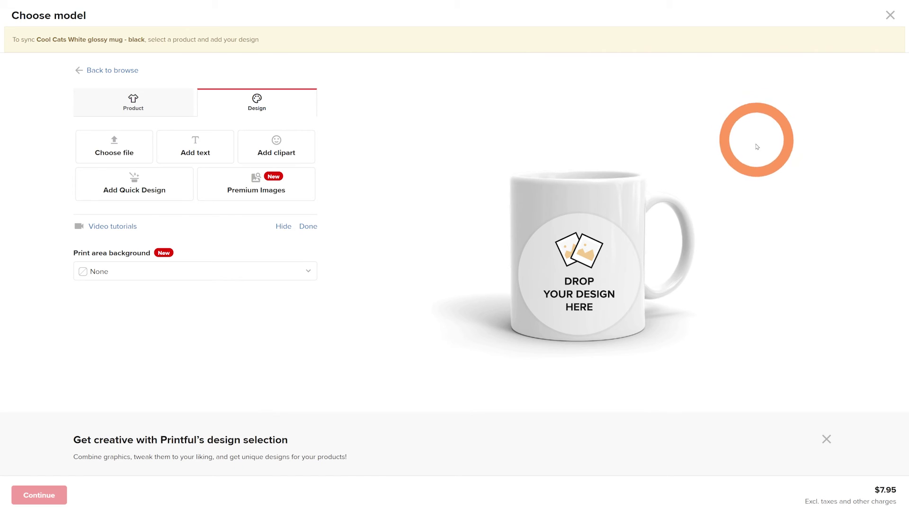
{"action": "left_click", "coordinate": [182, 114]}
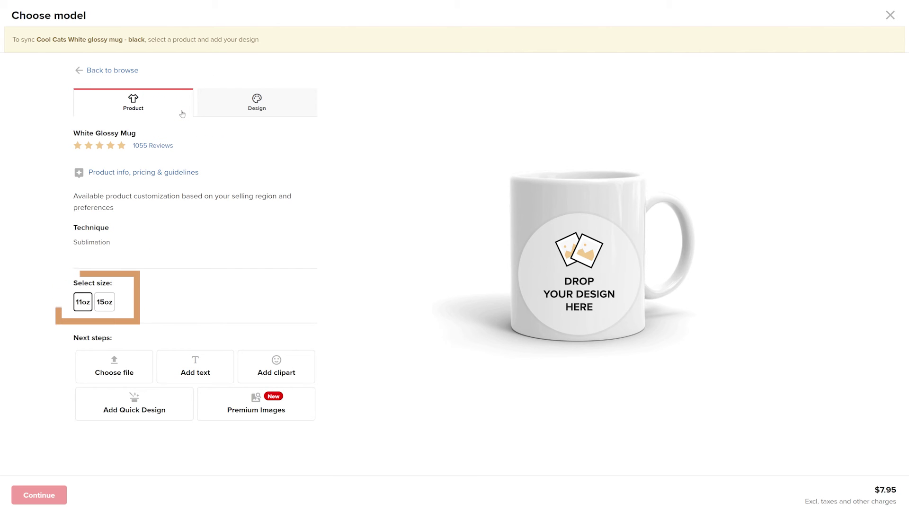
- Apply the black-cats-for-mugs.png design from the file library and confirm the variant
{"action": "left_click", "coordinate": [206, 112]}
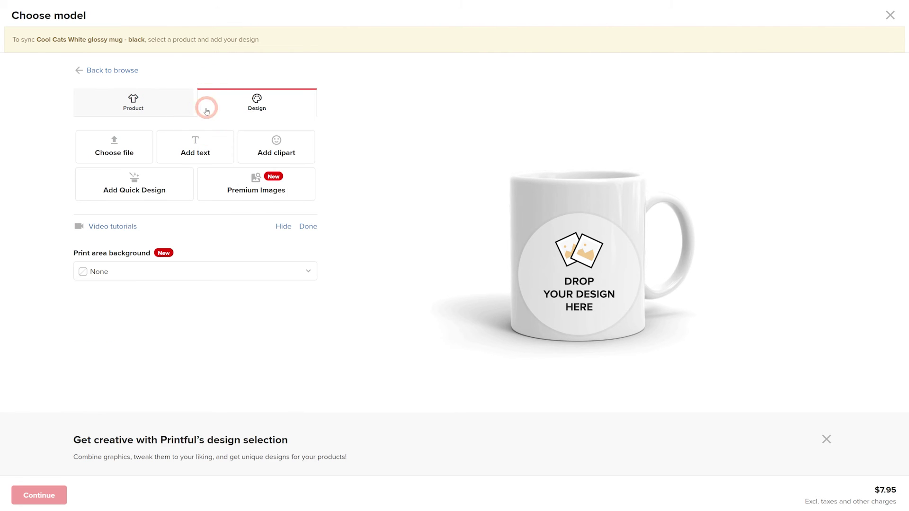
{"action": "left_click", "coordinate": [147, 154]}
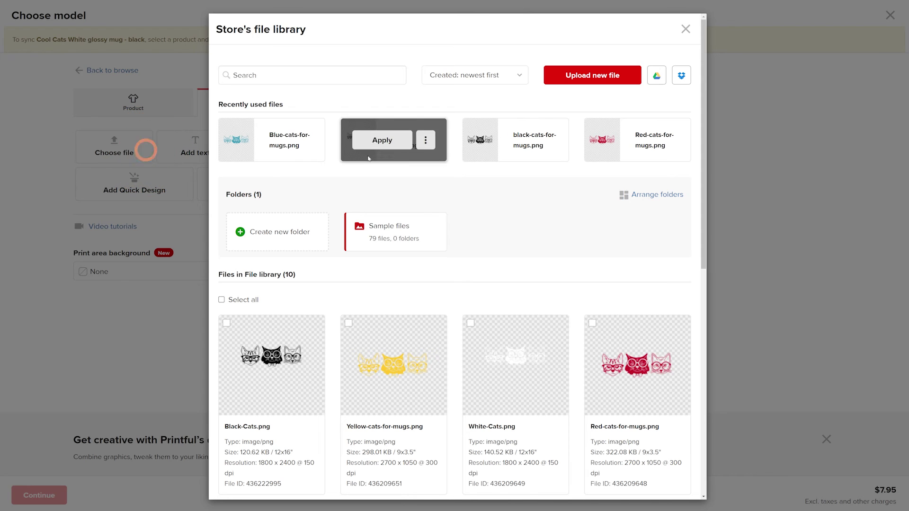
{"action": "left_click", "coordinate": [489, 145]}
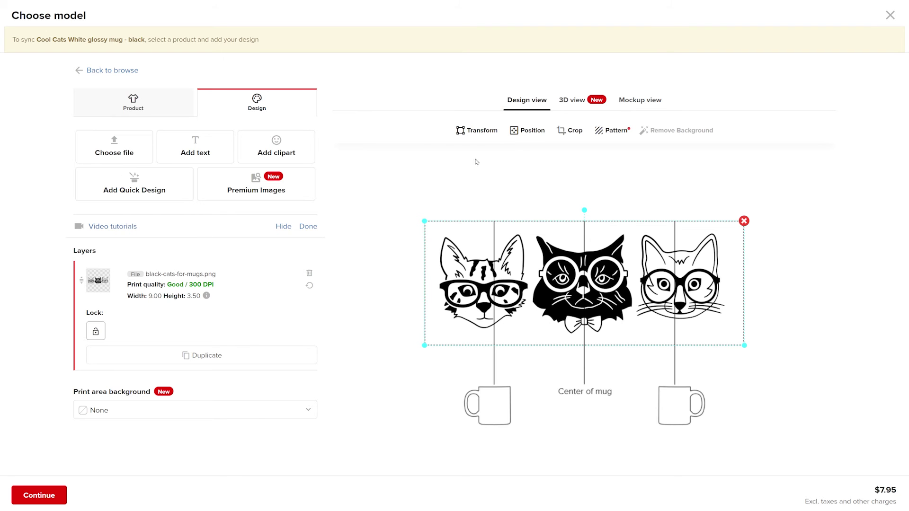
{"action": "left_click", "coordinate": [39, 495]}
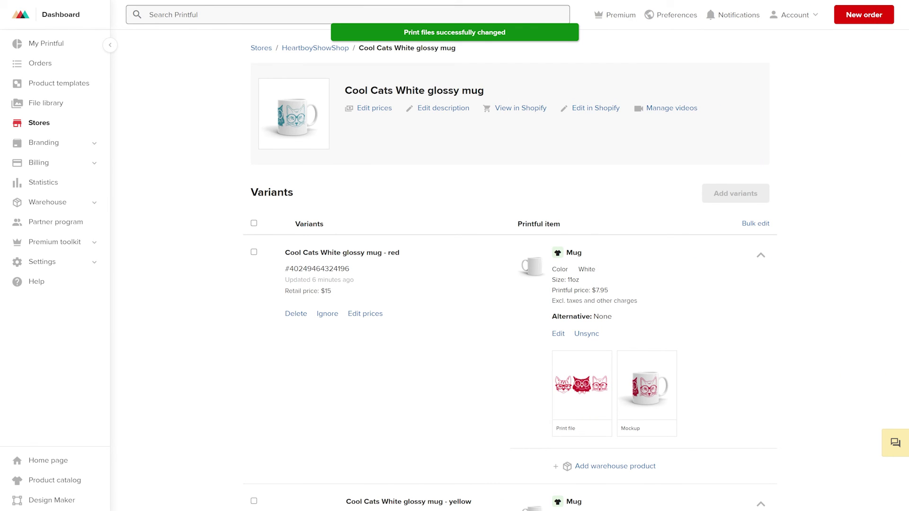
{"action": "scroll", "coordinate": [510, 275], "scroll_direction": "down", "scroll_amount": 3}
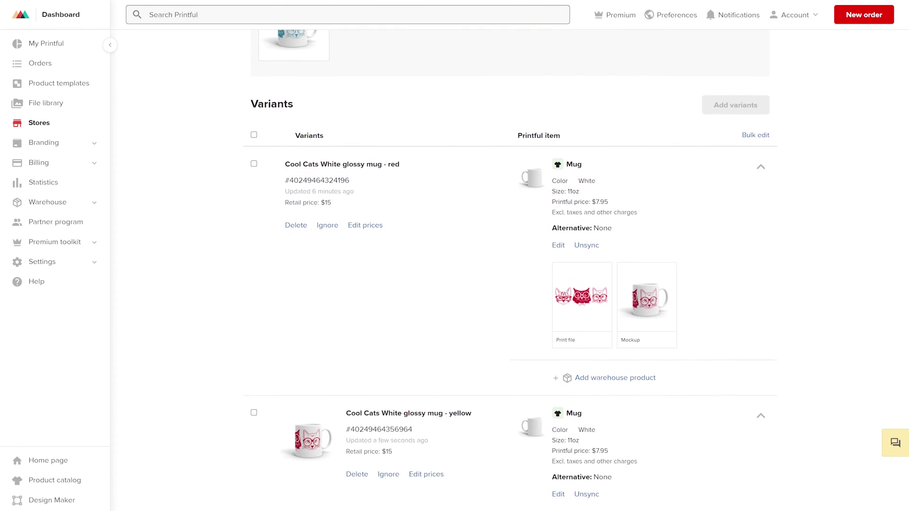
{"action": "scroll", "coordinate": [510, 275], "scroll_direction": "down", "scroll_amount": 4}
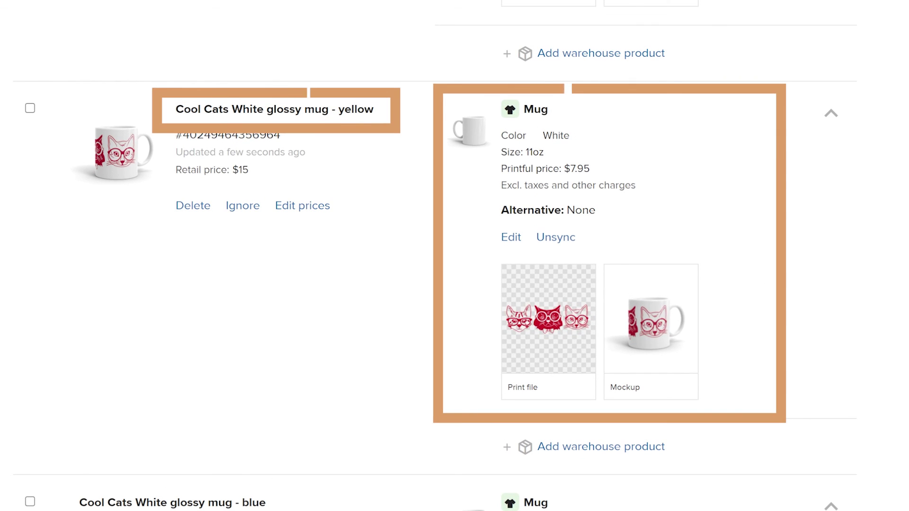
{"action": "left_click", "coordinate": [547, 320]}
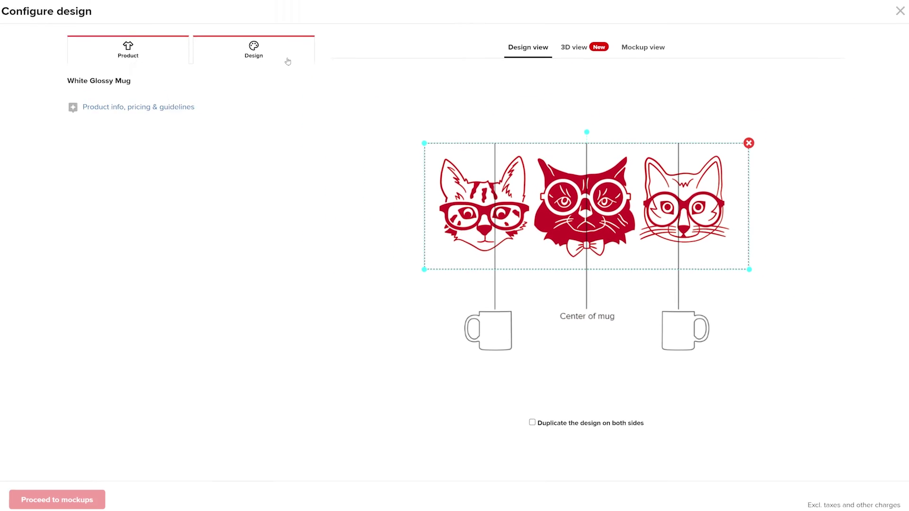
- Delete the red-cats layer from the yellow variant's design, keeping the yellow cats, and submit
{"action": "left_click", "coordinate": [288, 59]}
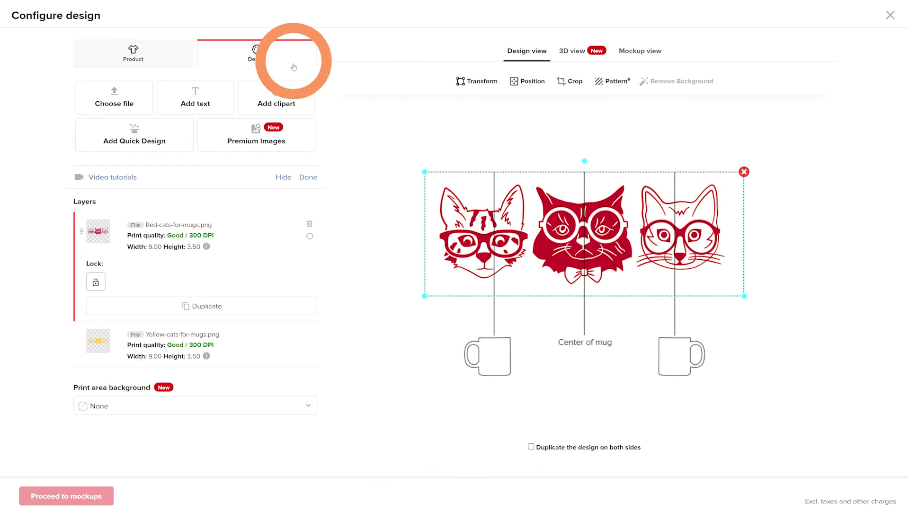
{"action": "left_click", "coordinate": [310, 224]}
{"action": "left_click", "coordinate": [93, 497]}
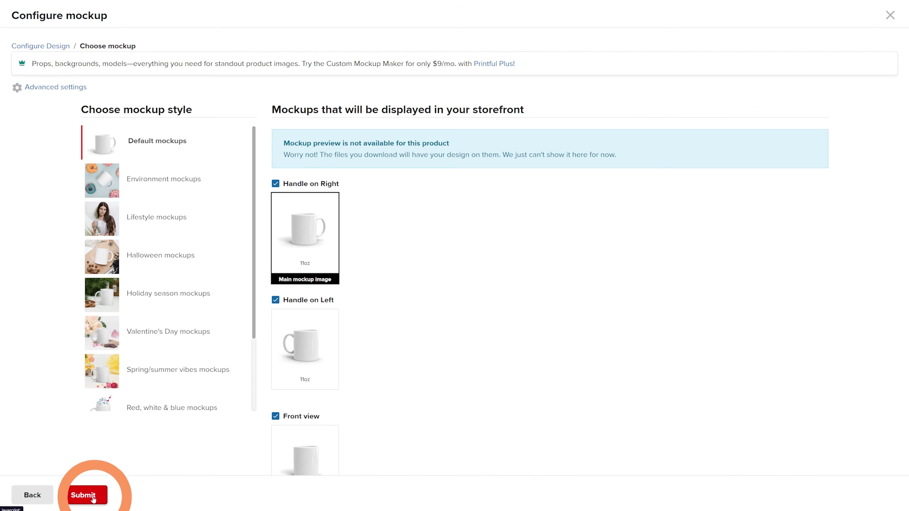
{"action": "left_click", "coordinate": [93, 497]}
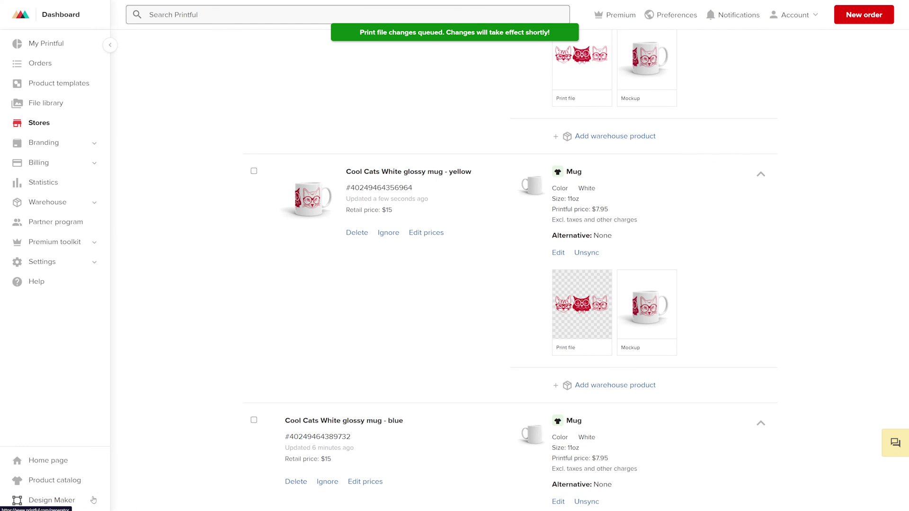